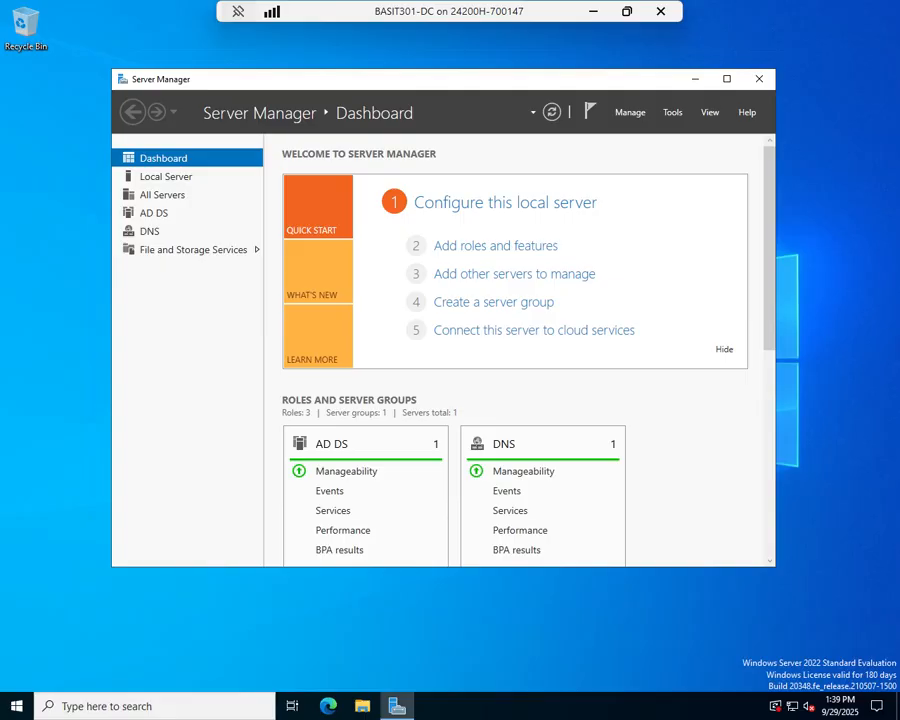
Launch Active Directory Administrative Center from Server Manager's Tools menu
left_click(673, 115)
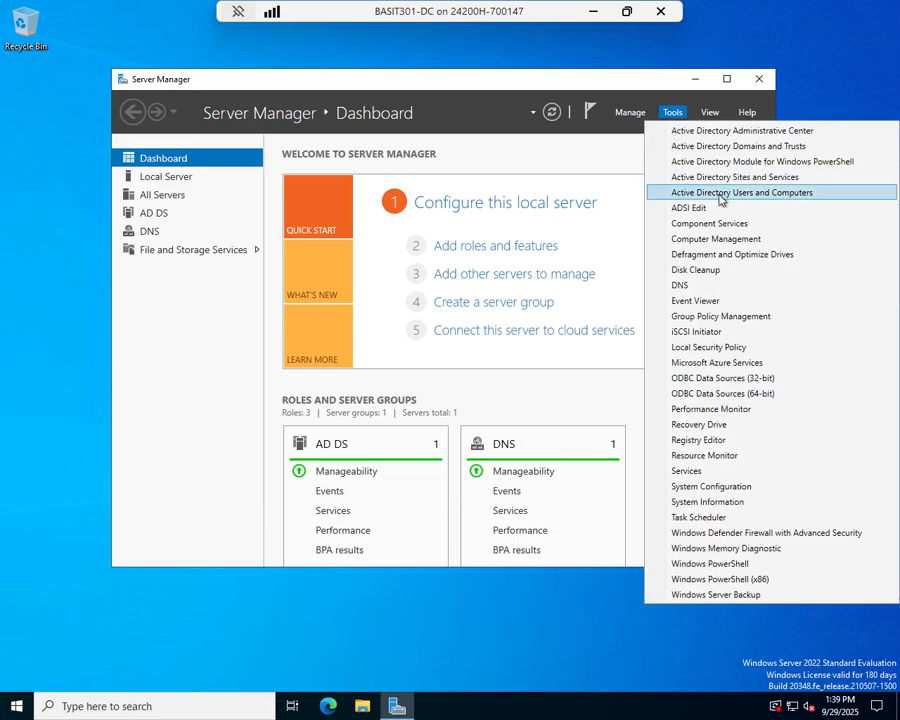
left_click(728, 130)
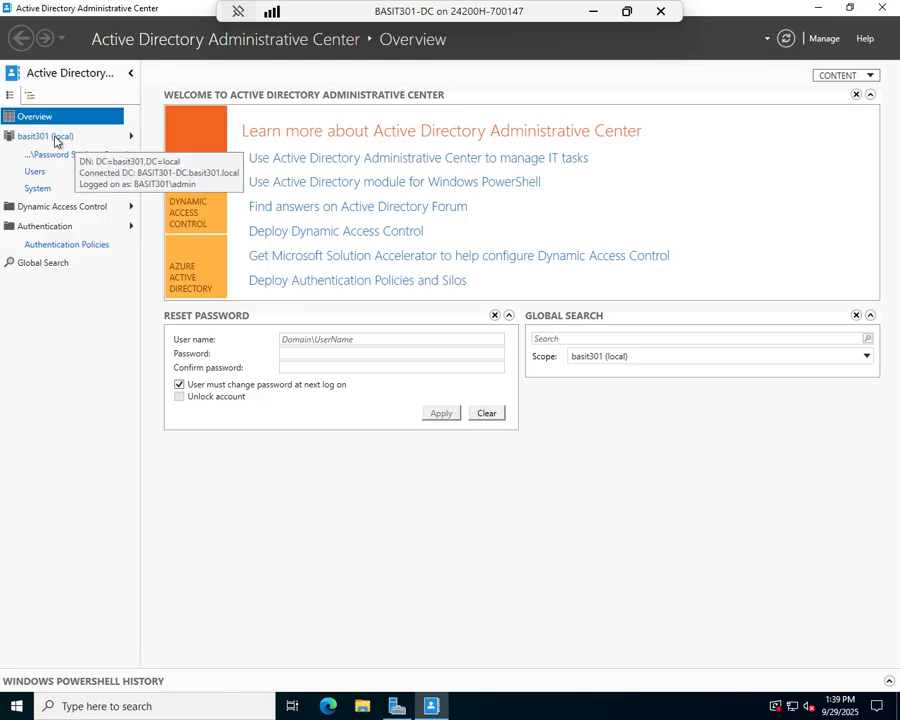
Begin a new organizational unit named Company directly under basit301 (local)
left_click(53, 138)
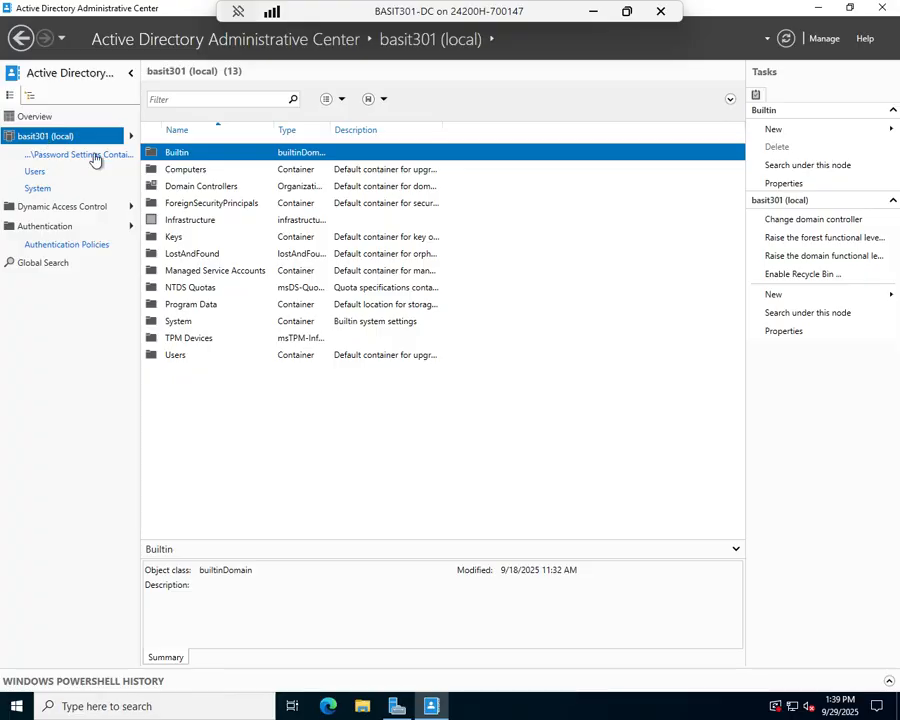
right_click(262, 411)
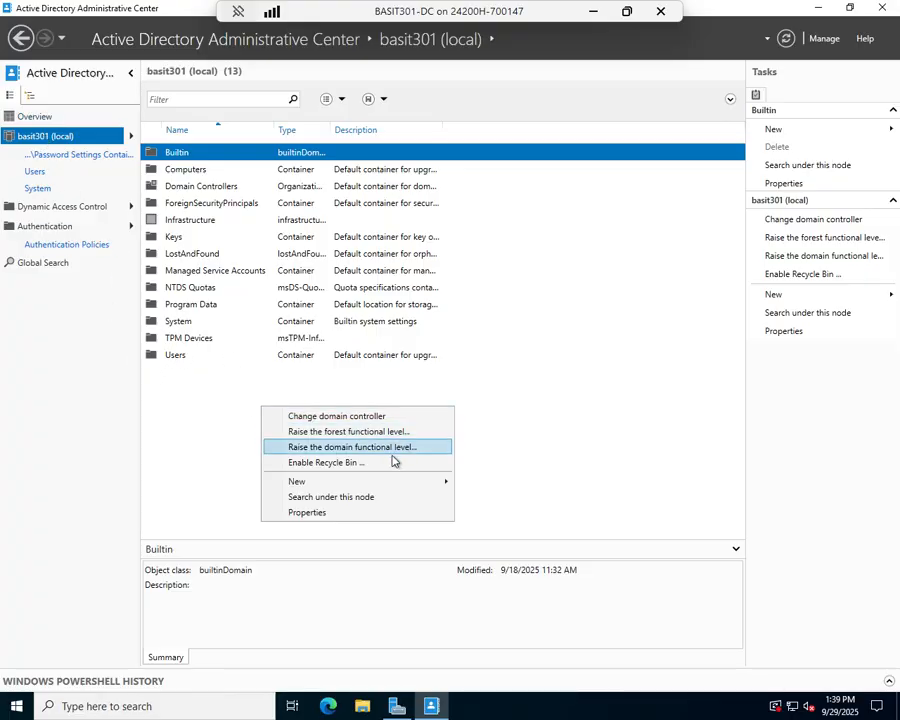
mouse_move(396, 484)
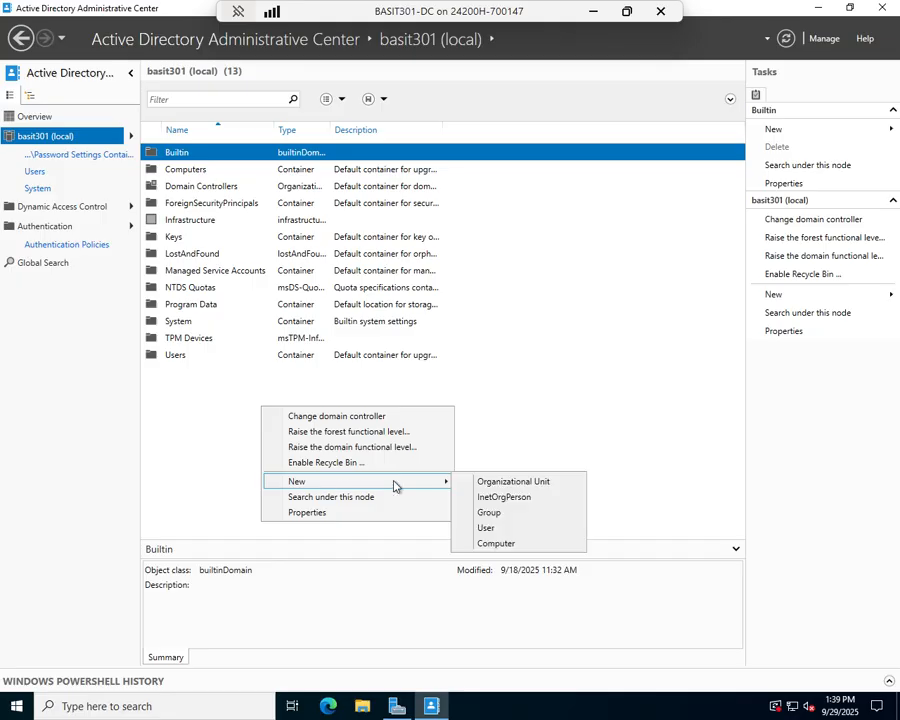
left_click(516, 481)
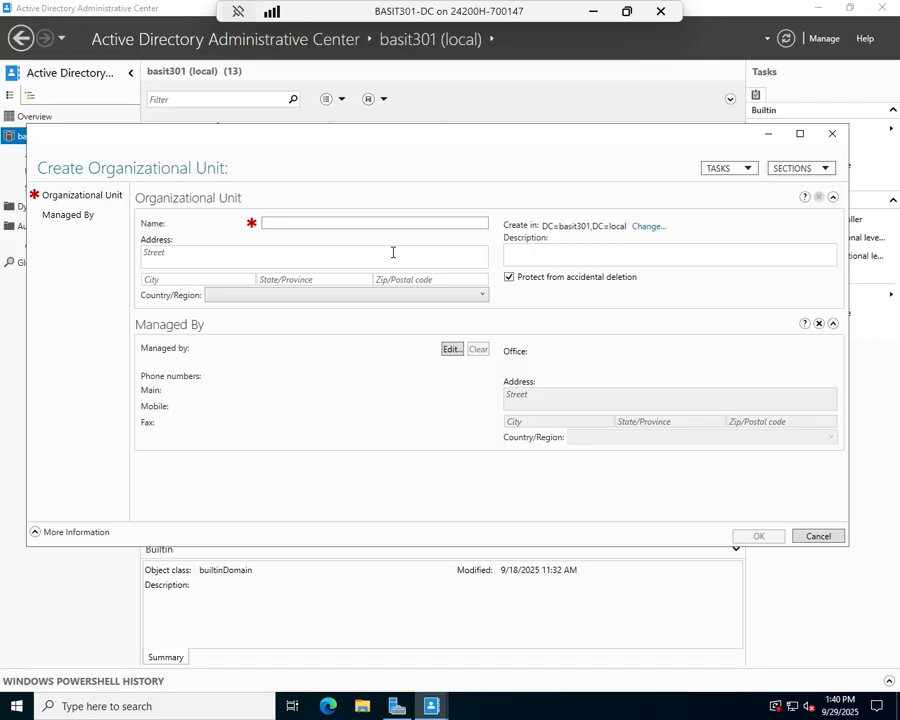
type("Company")
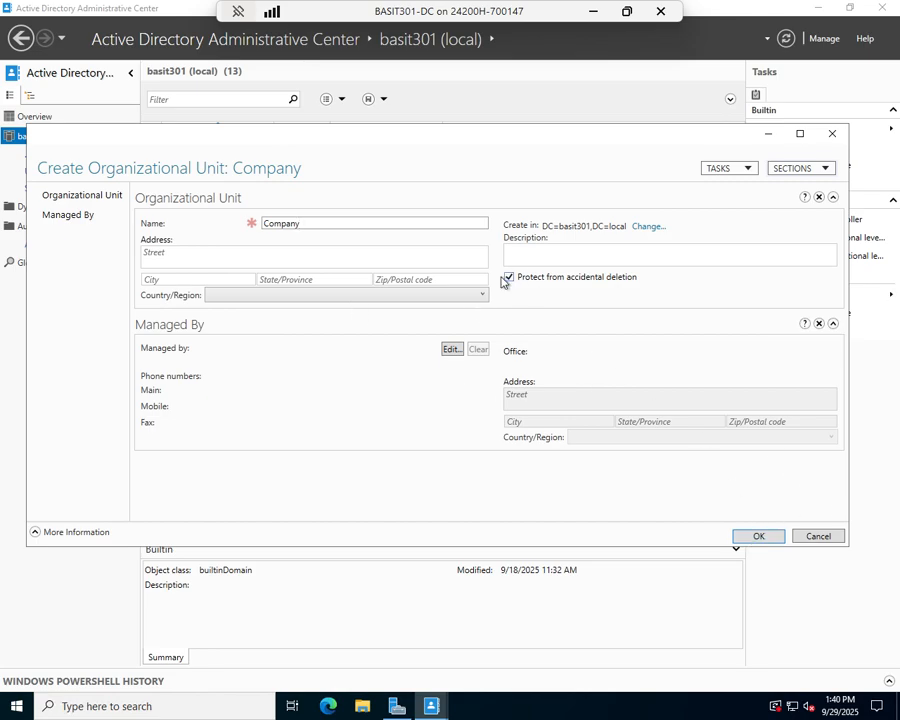
left_click(758, 537)
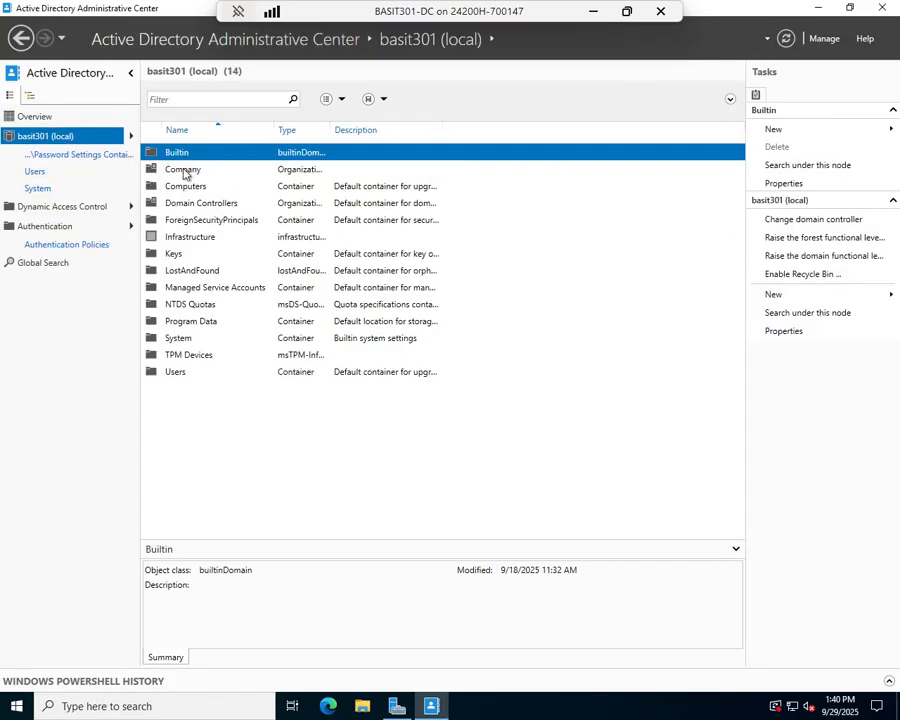
double_click(182, 172)
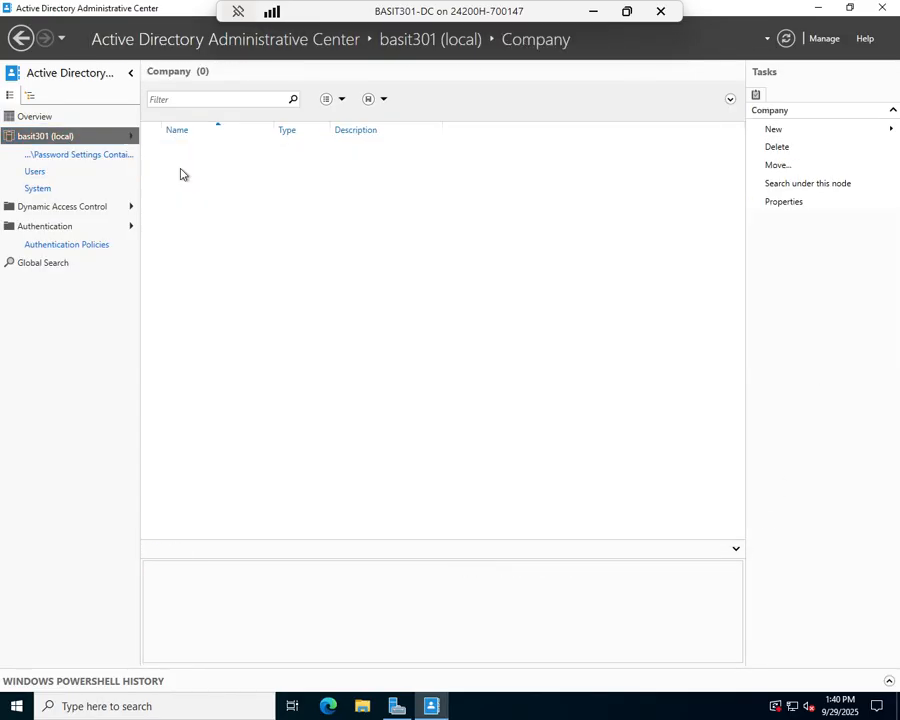
right_click(219, 212)
mouse_move(254, 222)
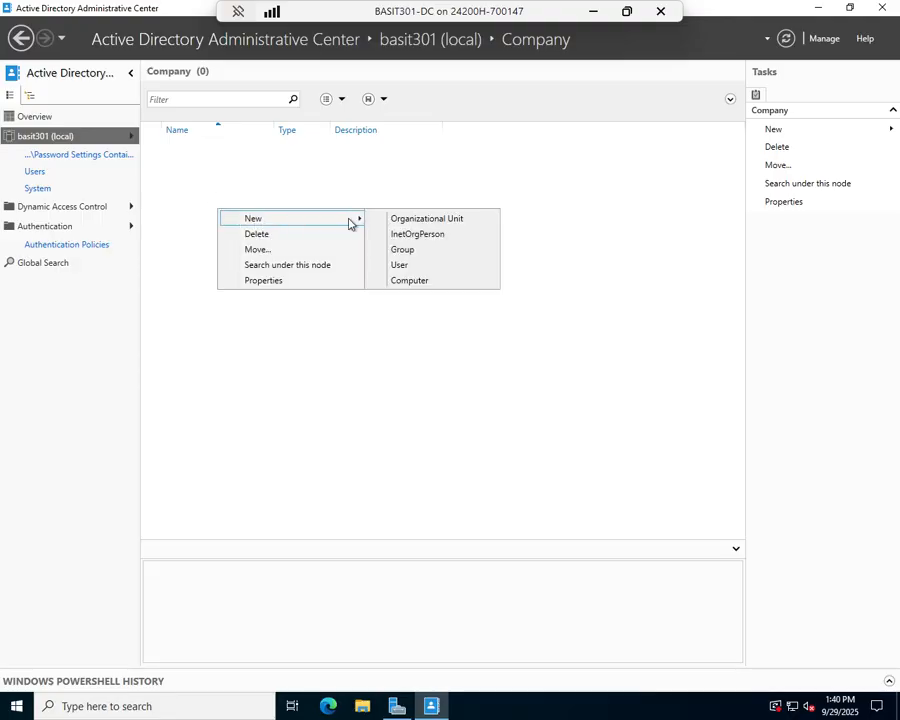
left_click(400, 265)
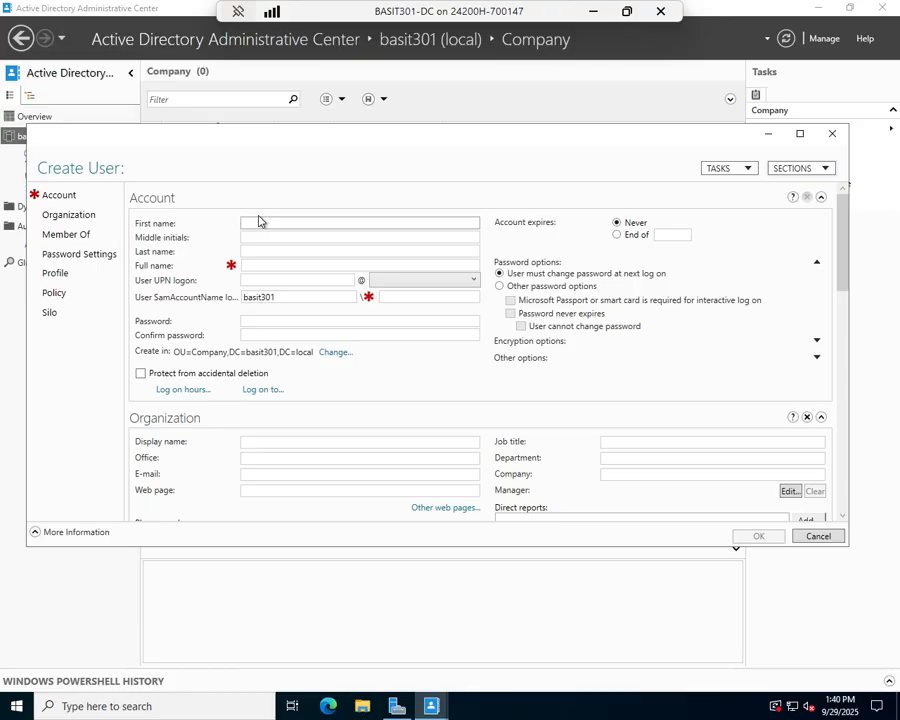
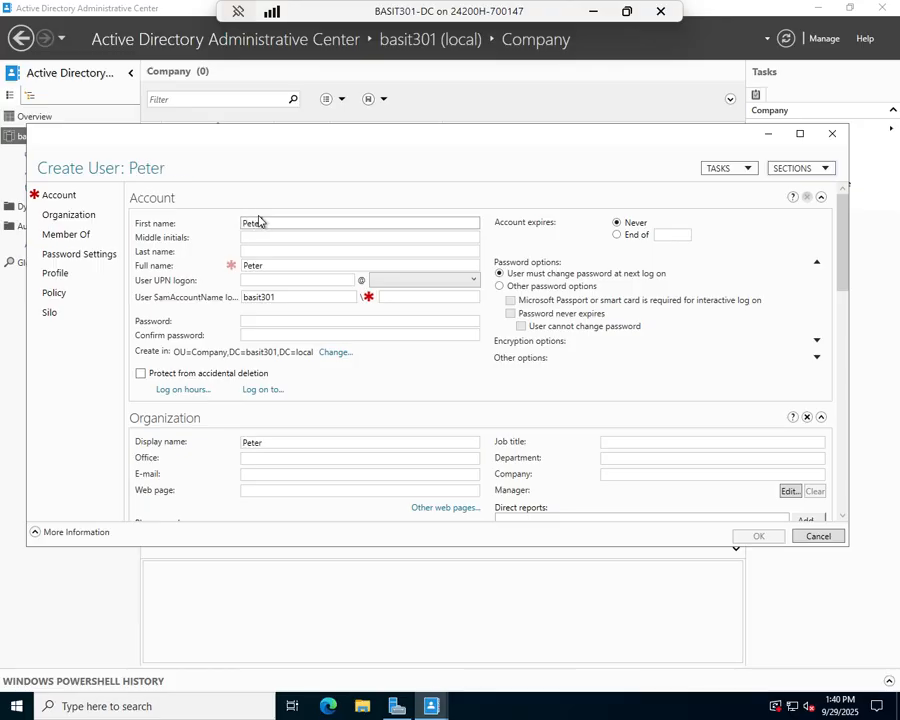
key("Tab")
key("Tab")
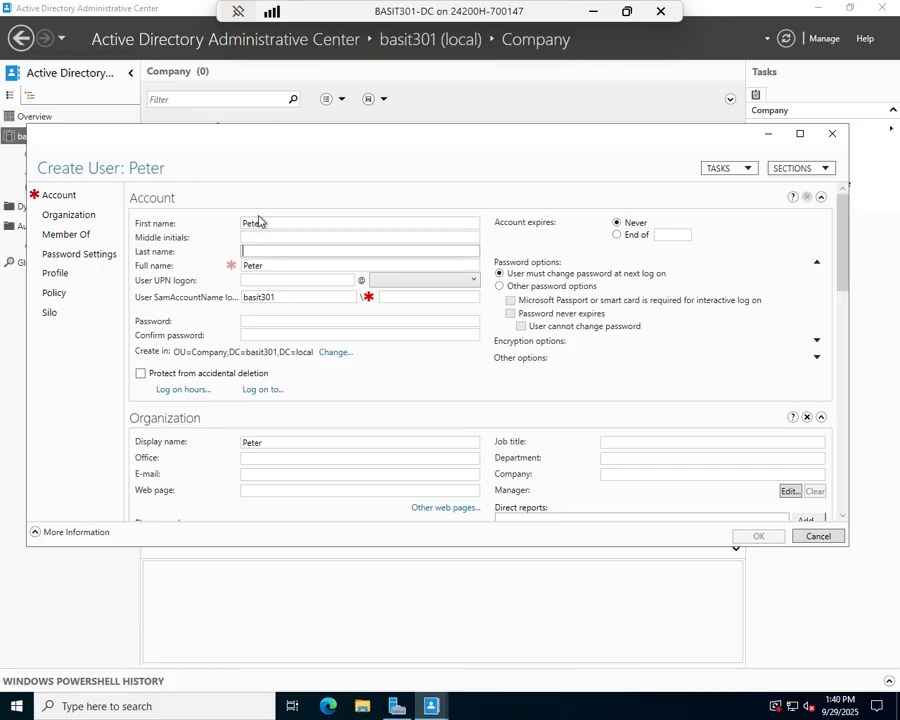
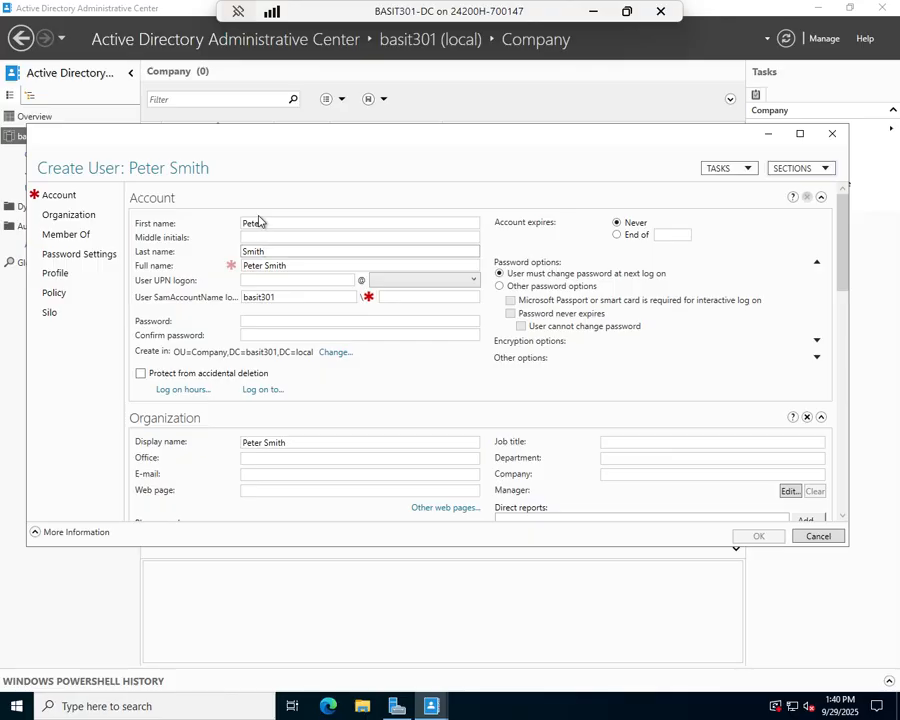
key("Tab")
key("Tab")
key("Tab")
key("Tab")
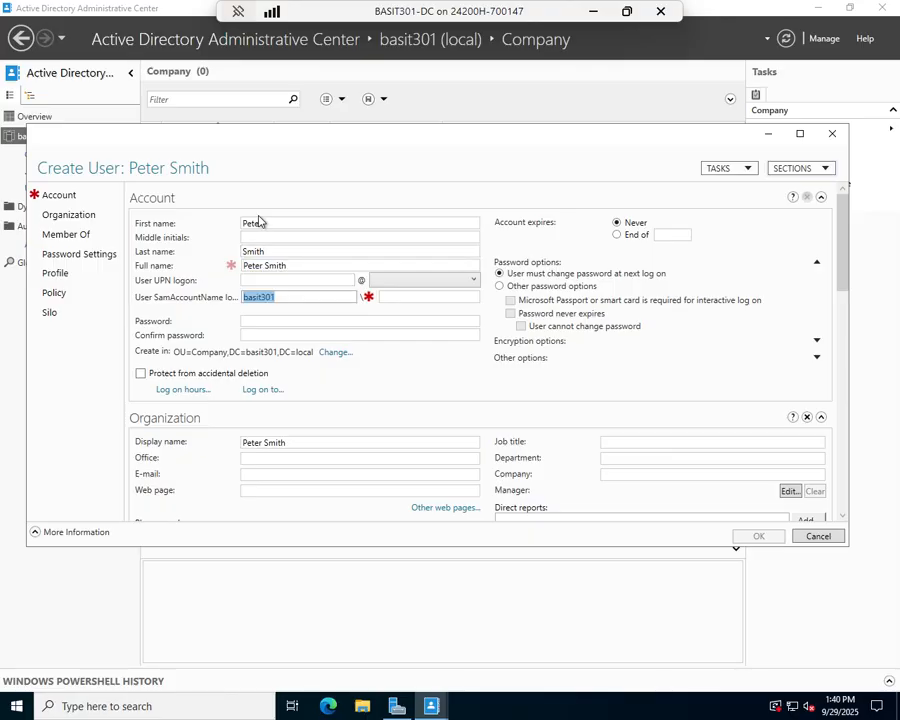
key("Tab")
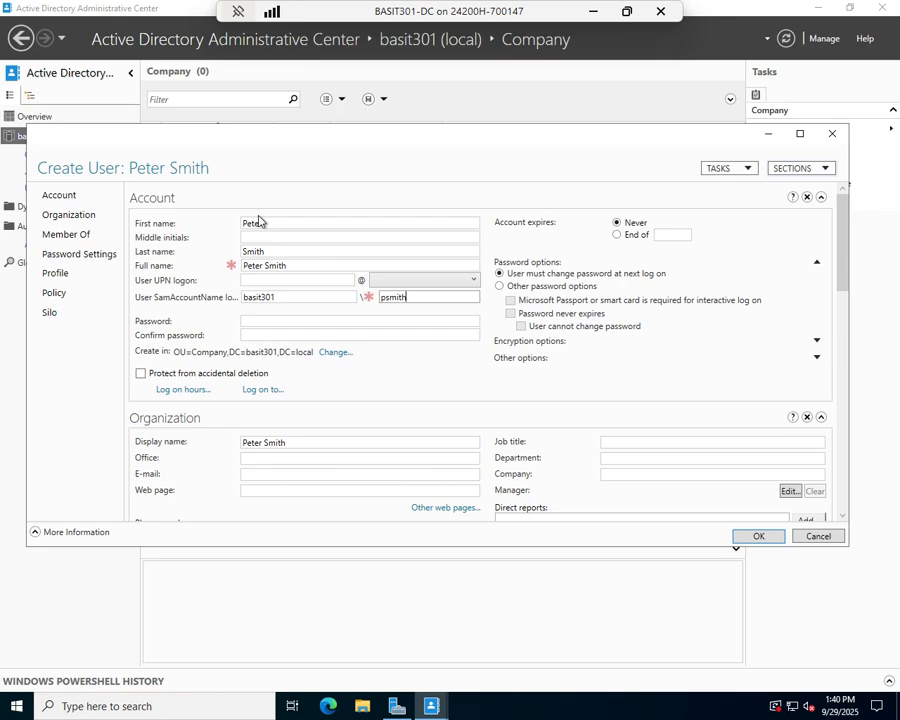
left_click(282, 320)
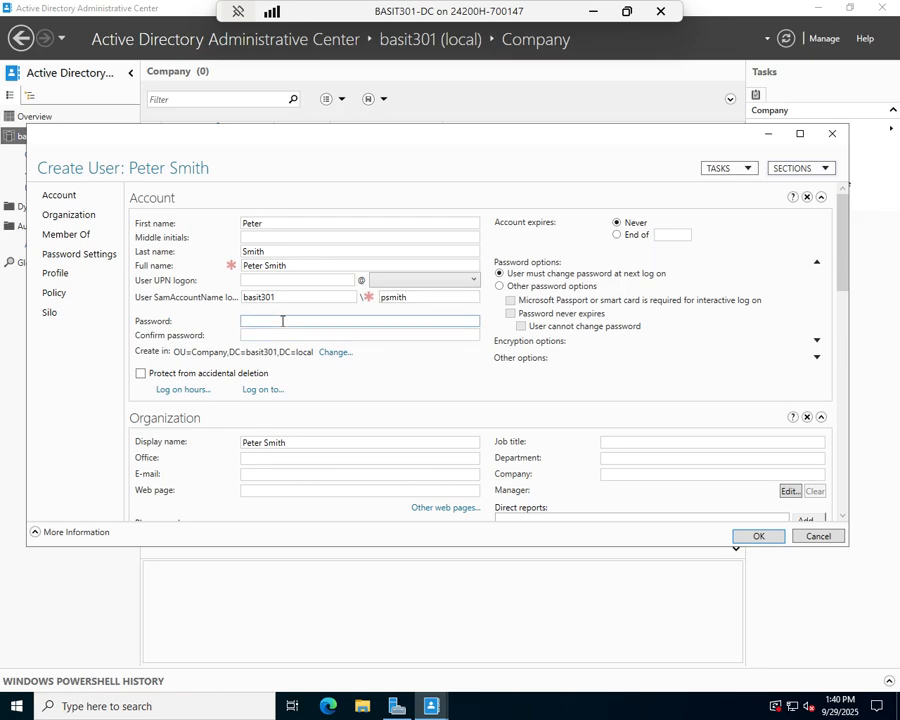
type("*********")
key("Tab")
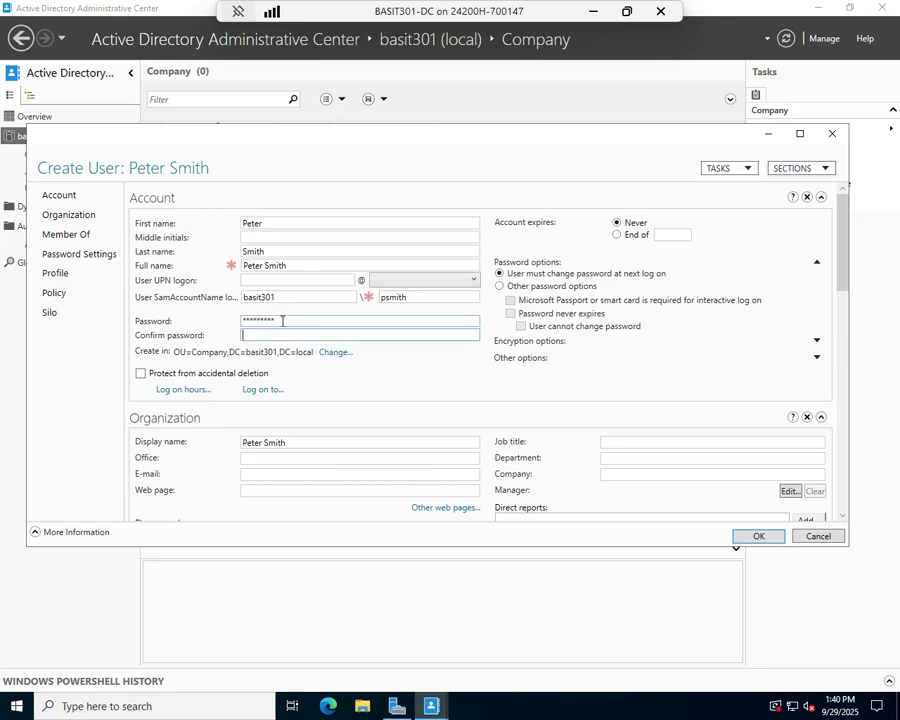
type("*********")
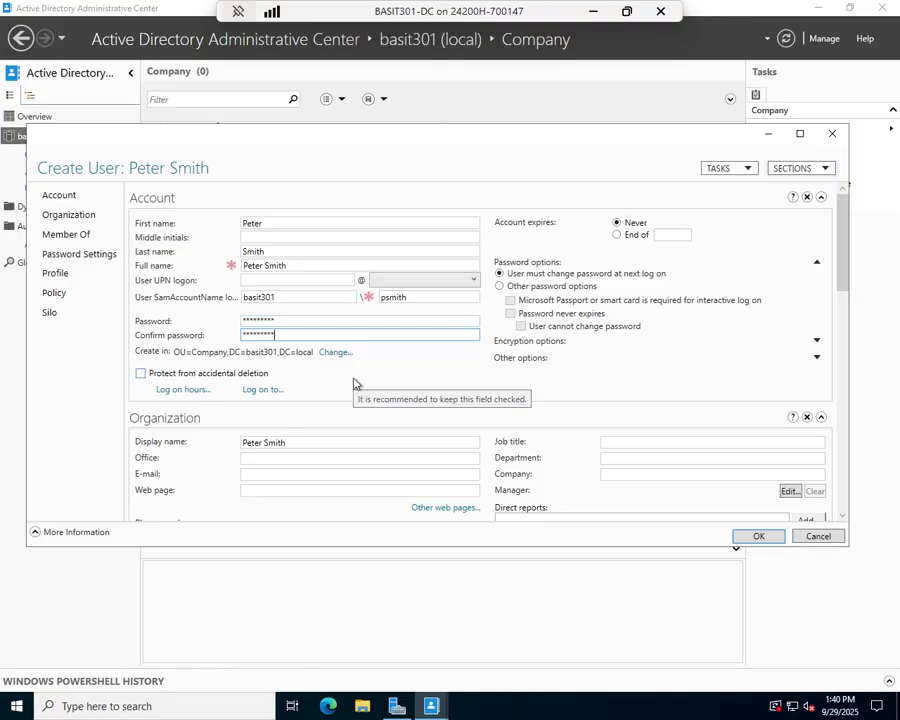
scroll(417, 302, "down", 1)
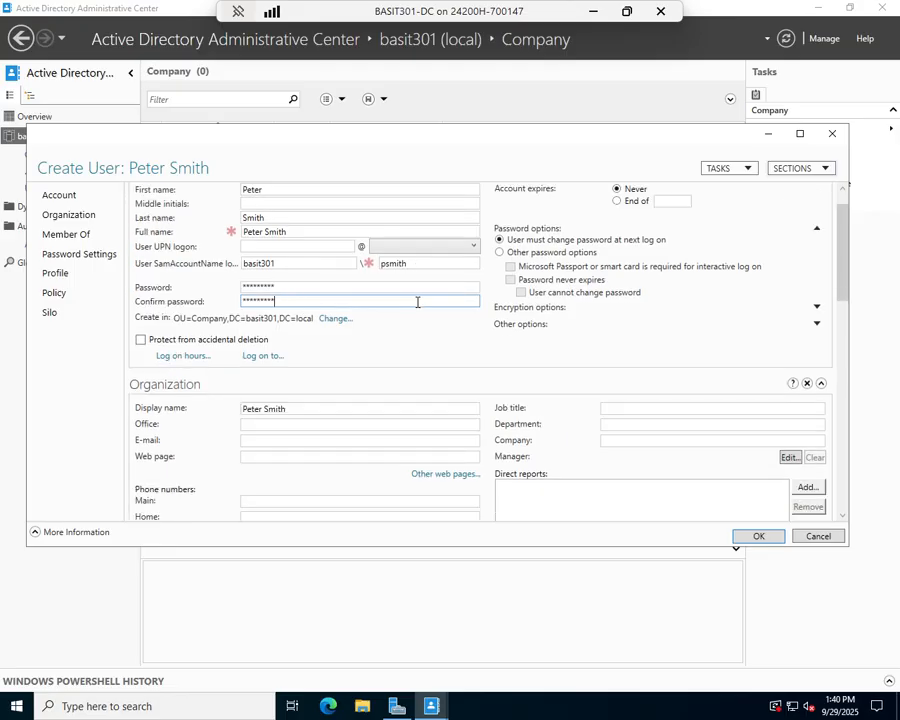
left_click_drag(843, 237, 837, 485)
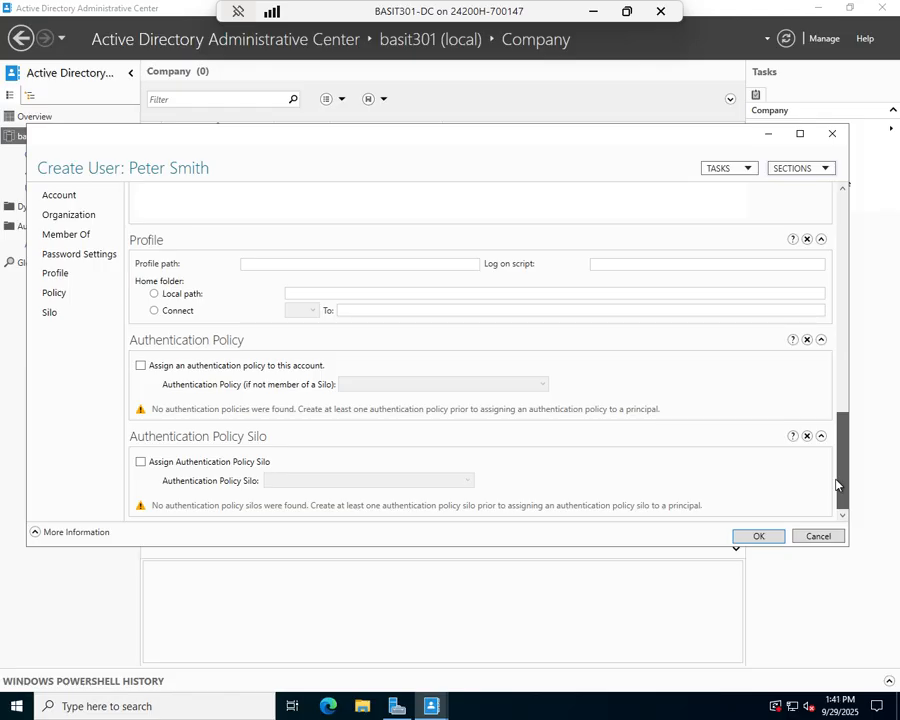
left_click_drag(832, 452, 844, 200)
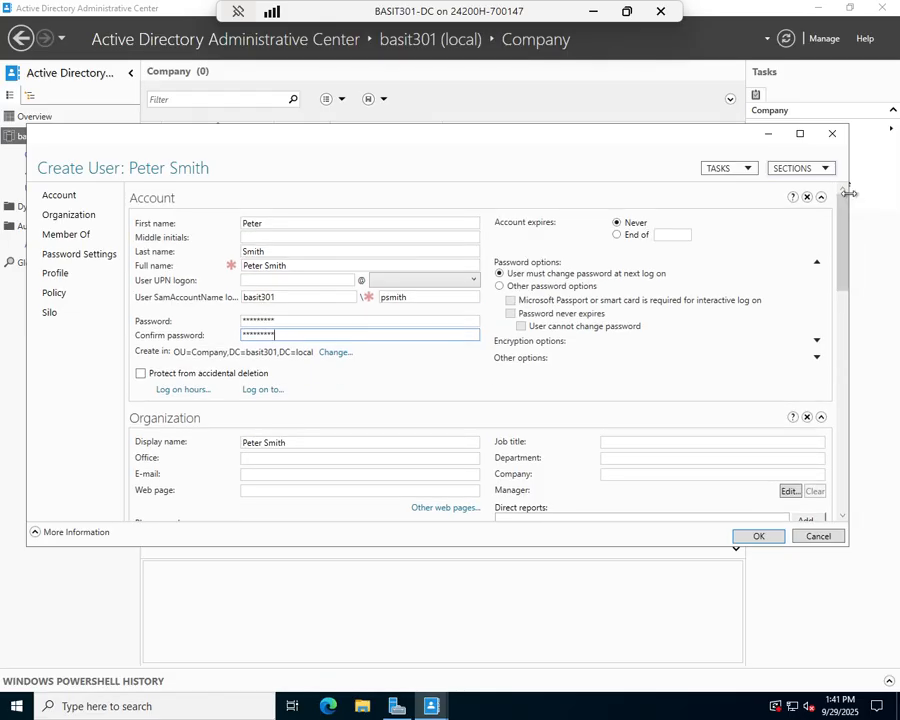
left_click(762, 538)
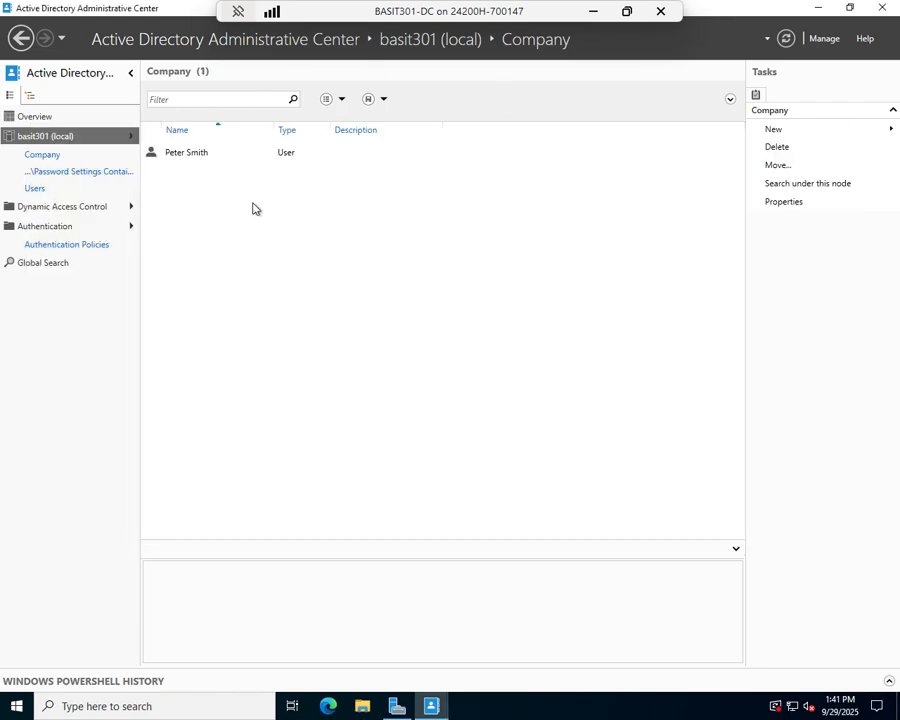
right_click(275, 230)
mouse_move(331, 242)
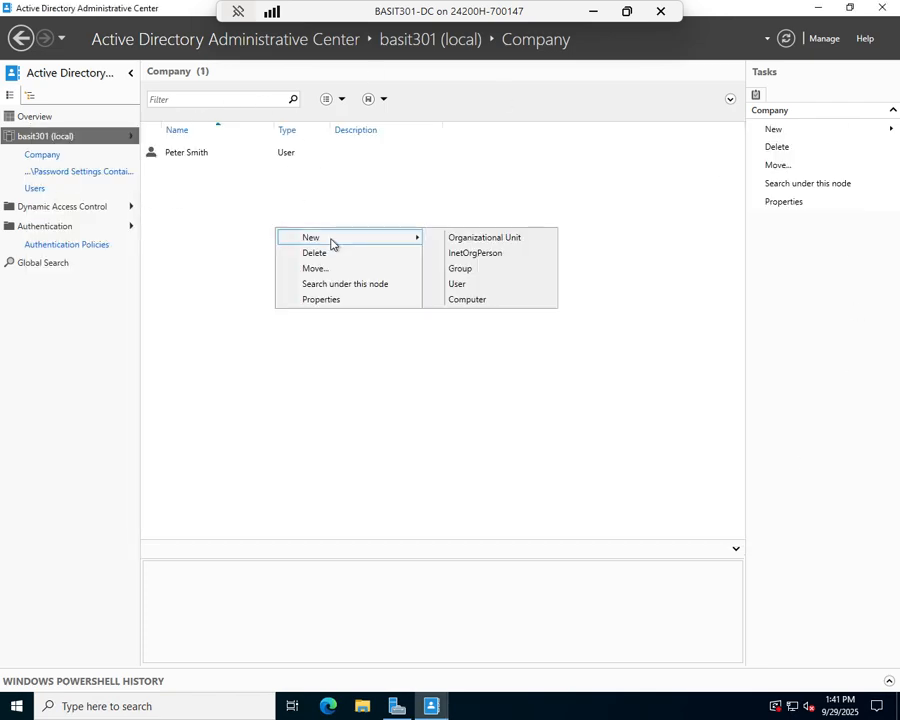
left_click(485, 270)
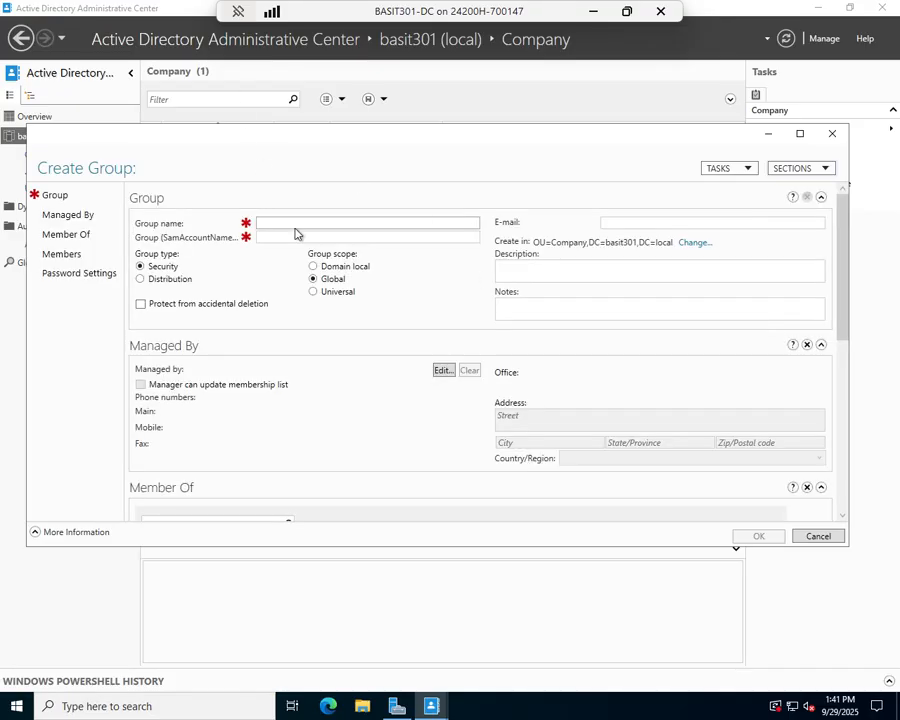
type("ITUser")
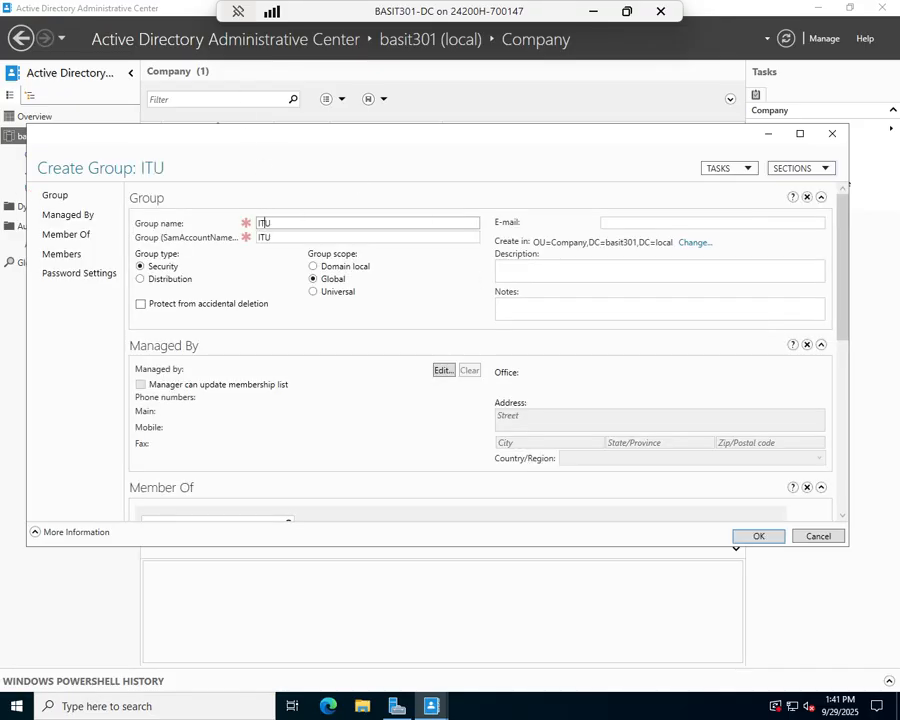
key("BackSpace")
key("BackSpace")
key("BackSpace")
key("BackSpace")
type("Staff")
left_click_drag(844, 233, 852, 386)
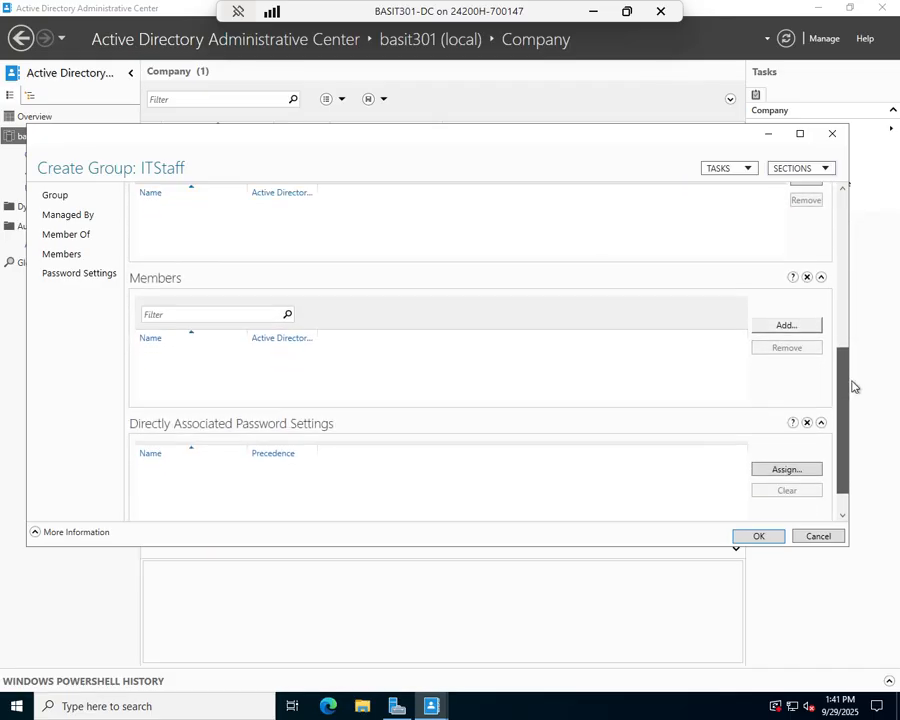
left_click(785, 326)
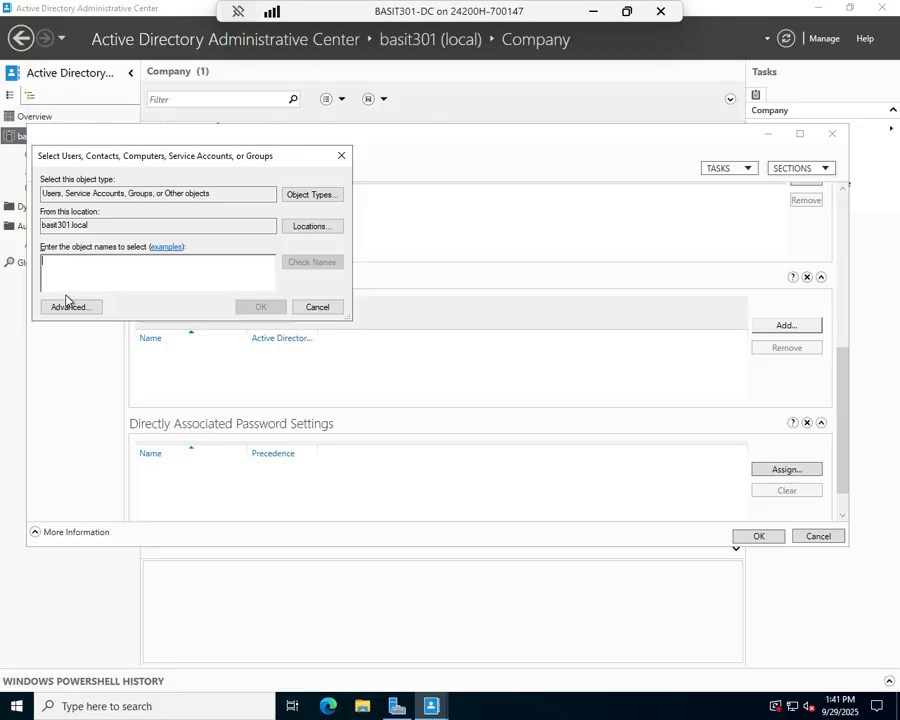
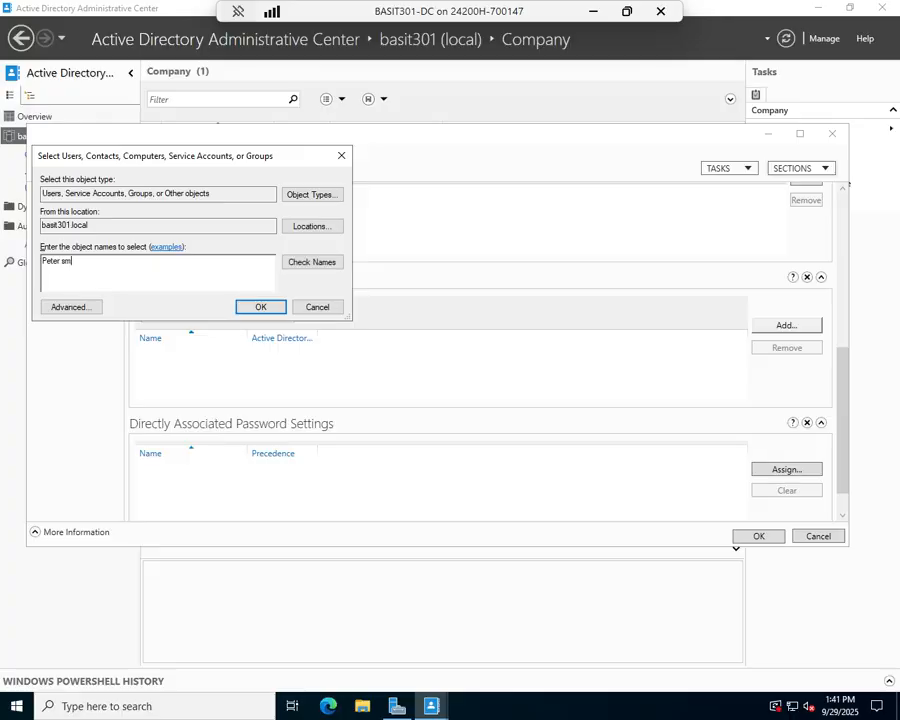
left_click(313, 264)
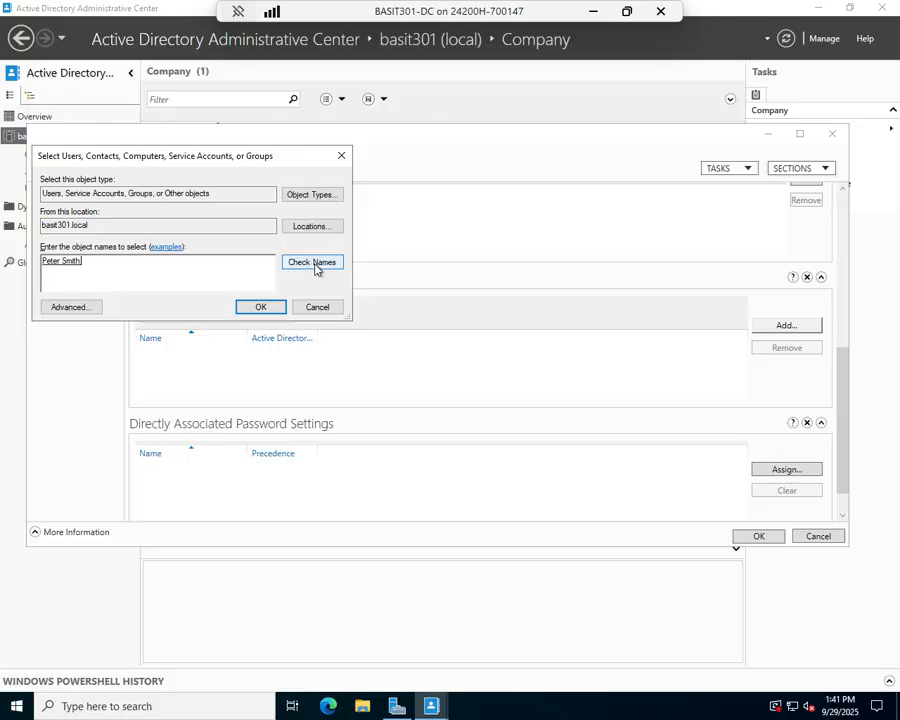
left_click(258, 308)
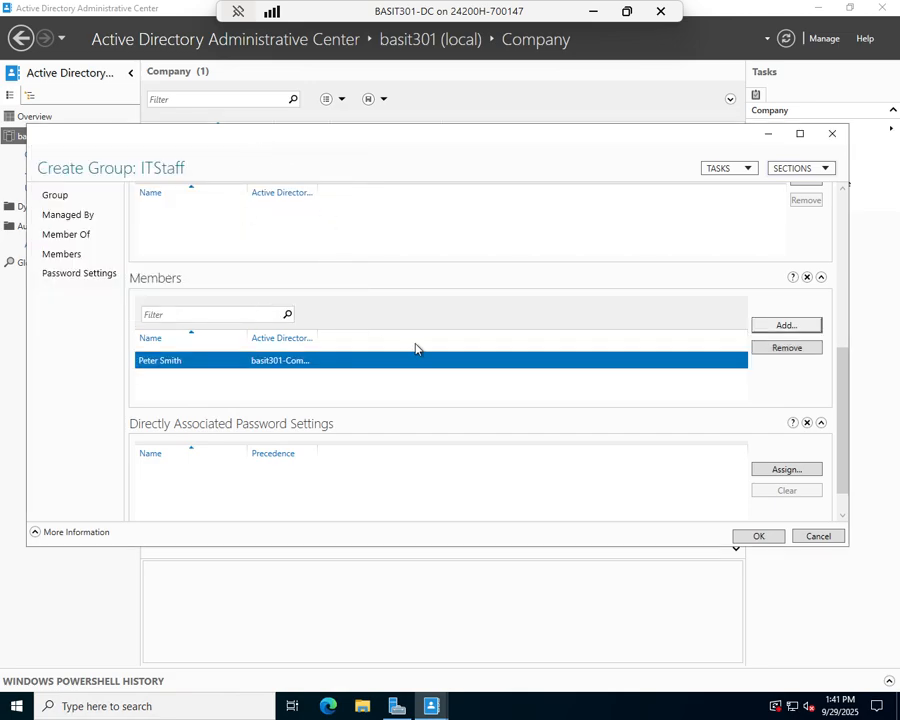
Save the ITStaff group and browse to System > Password Settings Container
left_click(763, 536)
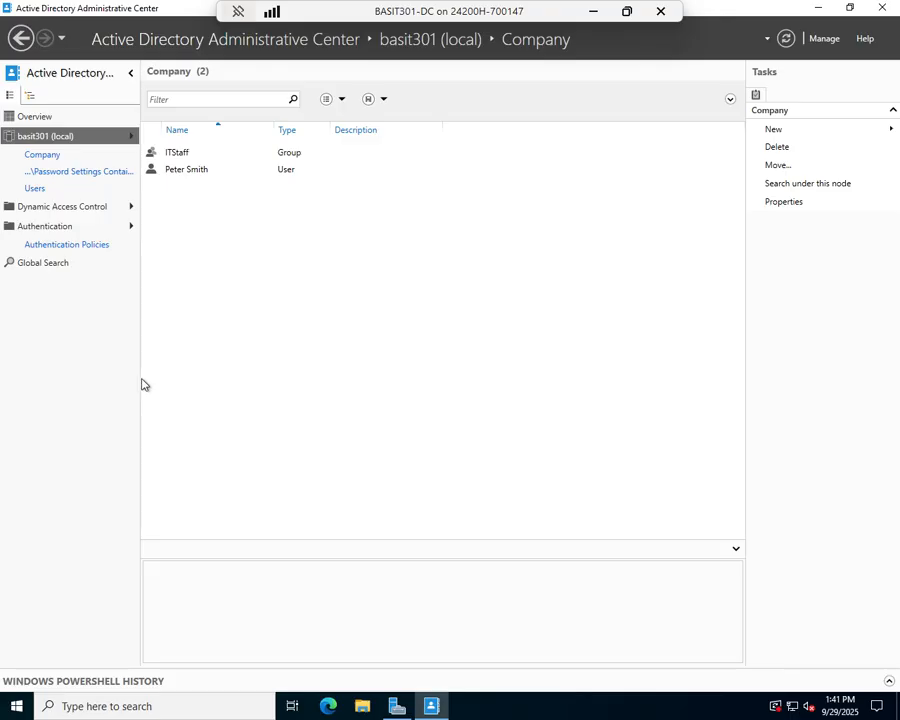
left_click(44, 137)
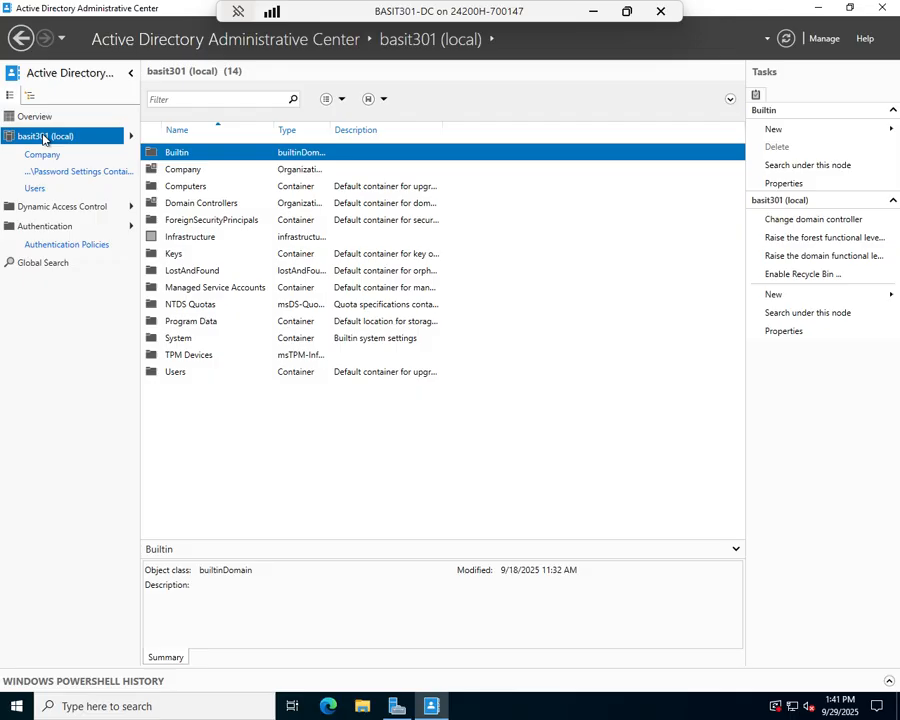
double_click(185, 342)
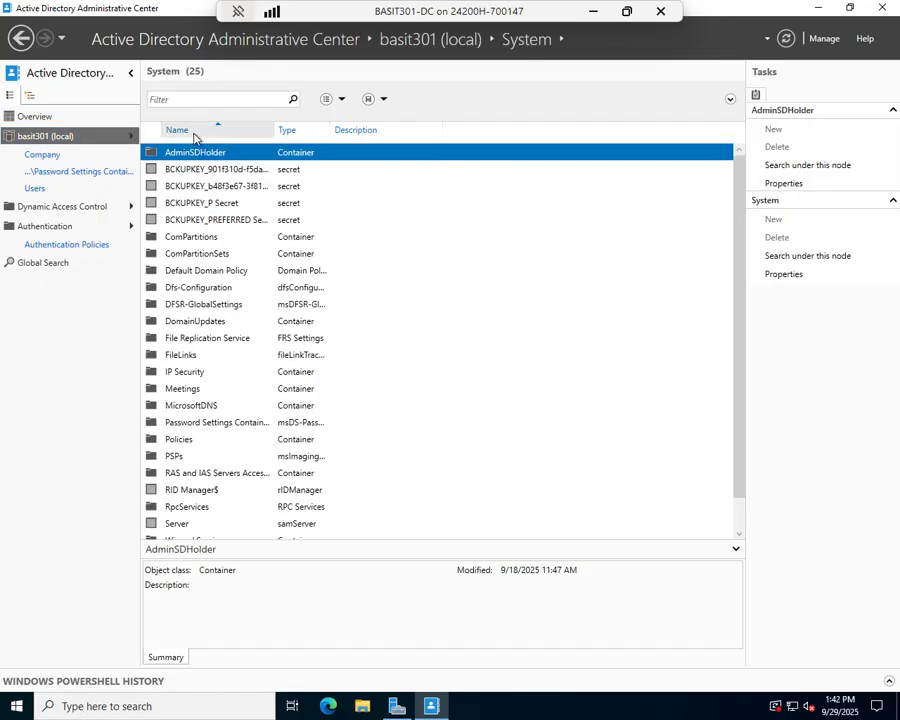
double_click(211, 429)
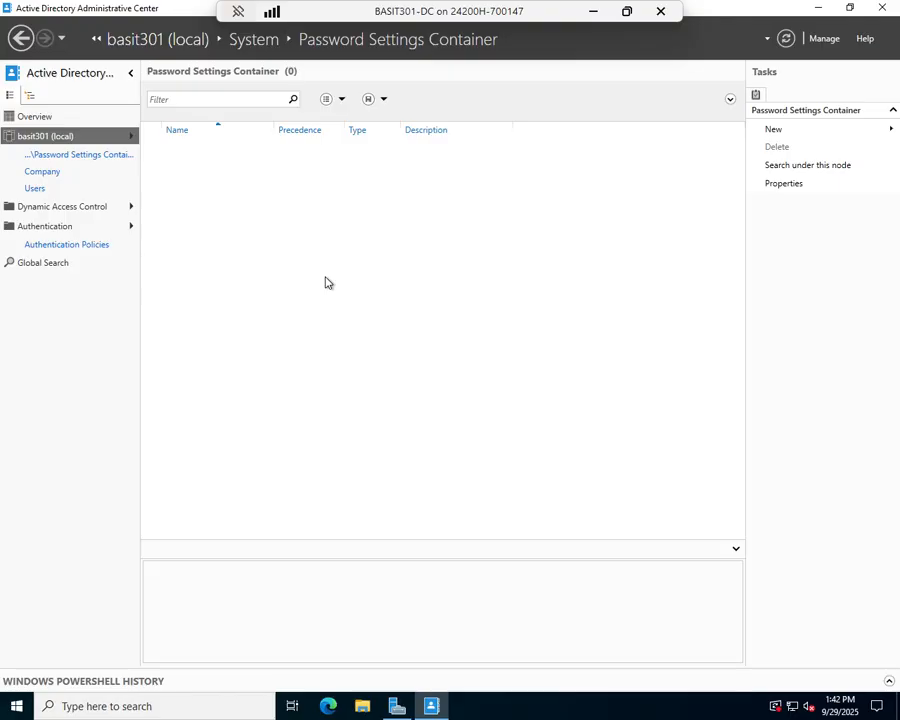
Start a new Password Settings object from the Tasks pane
right_click(323, 268)
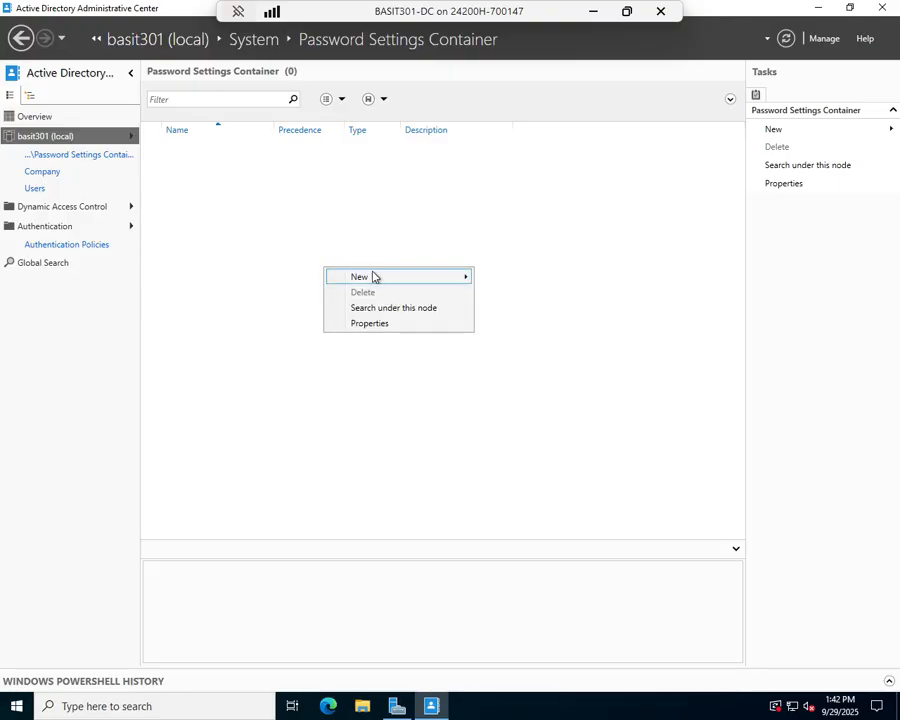
mouse_move(373, 277)
left_click(546, 277)
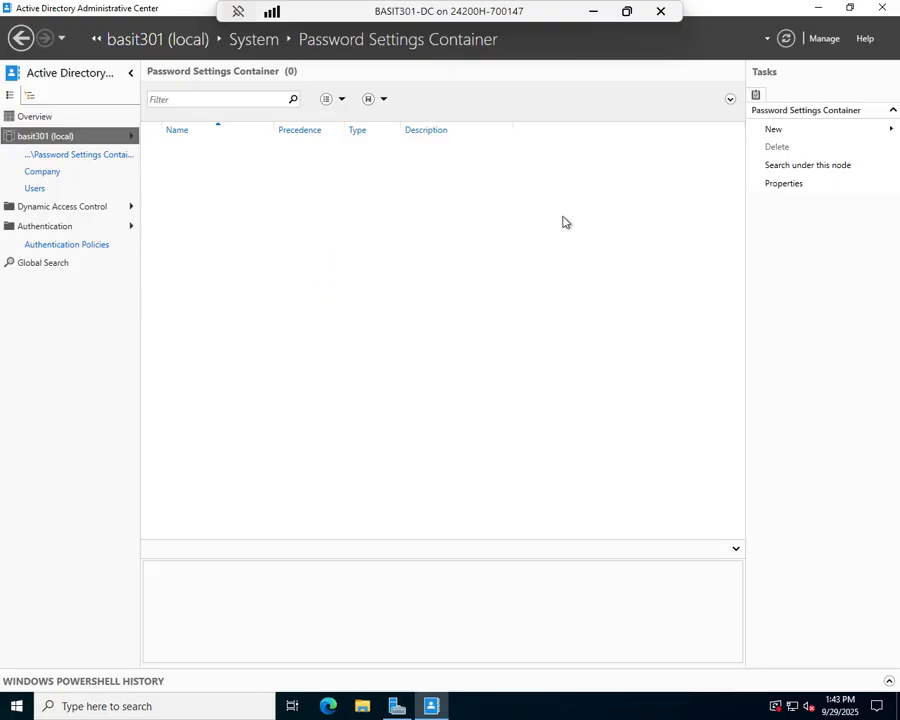
mouse_move(795, 138)
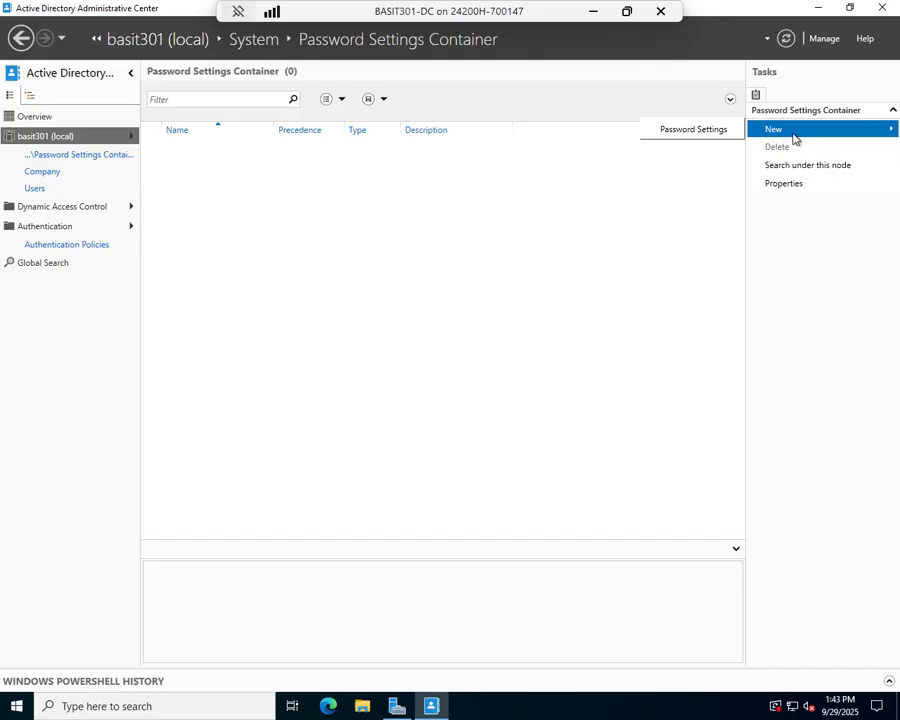
left_click(699, 137)
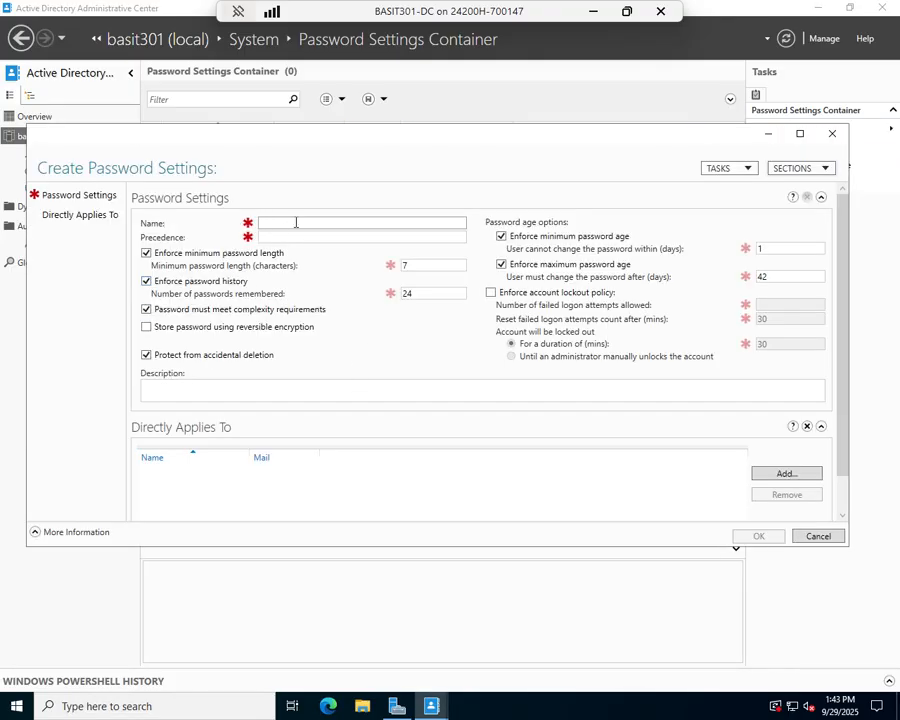
Name the password settings 'ITStaff Password Policy' with precedence 1
type("ITStaff")
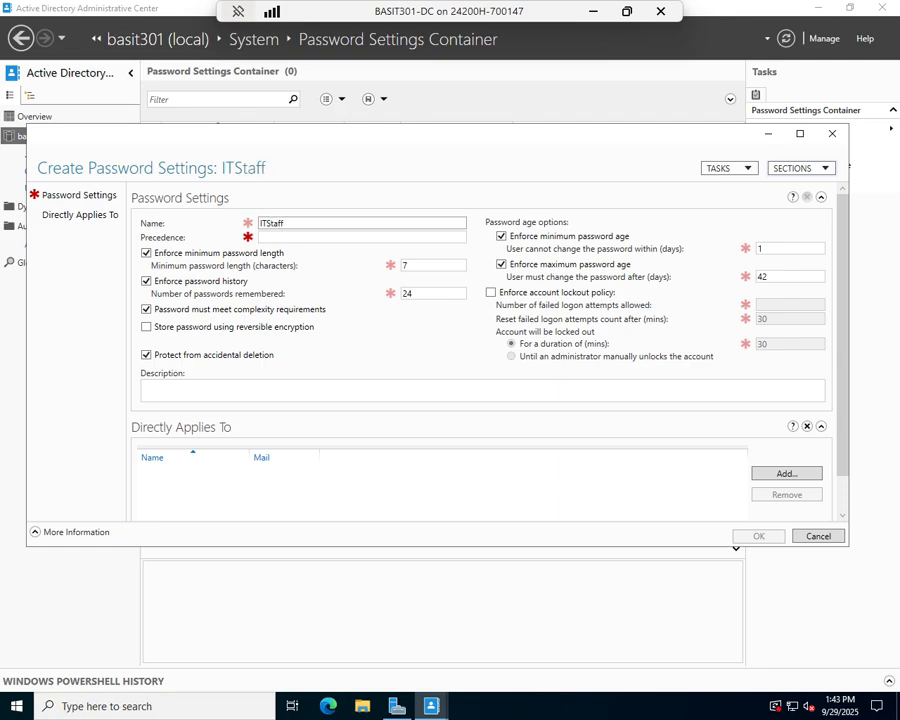
type(" Password Poli")
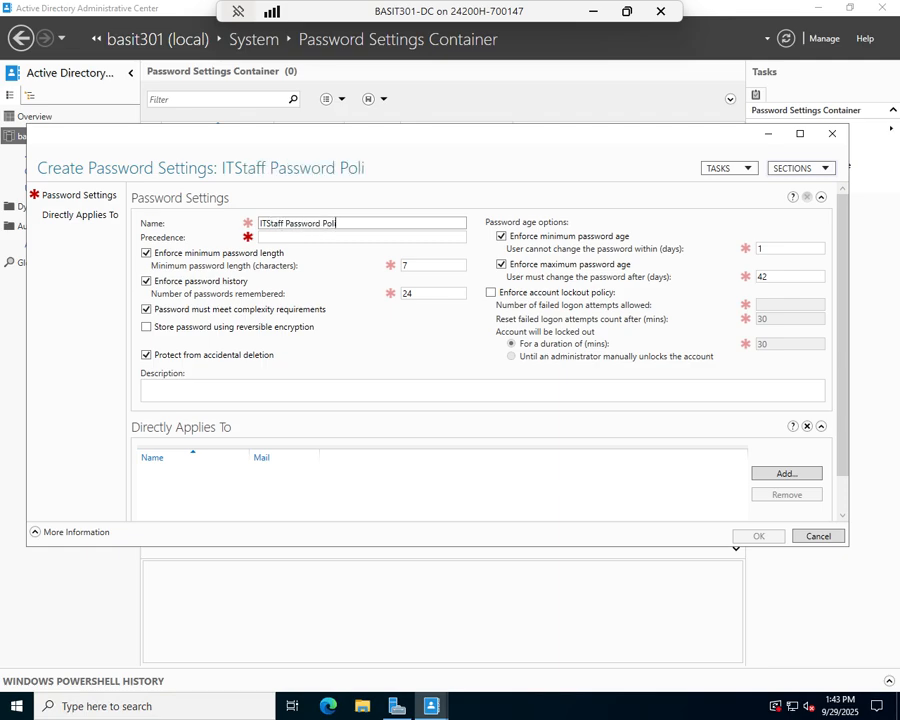
type("cyu")
key("BackSpace")
key("Tab")
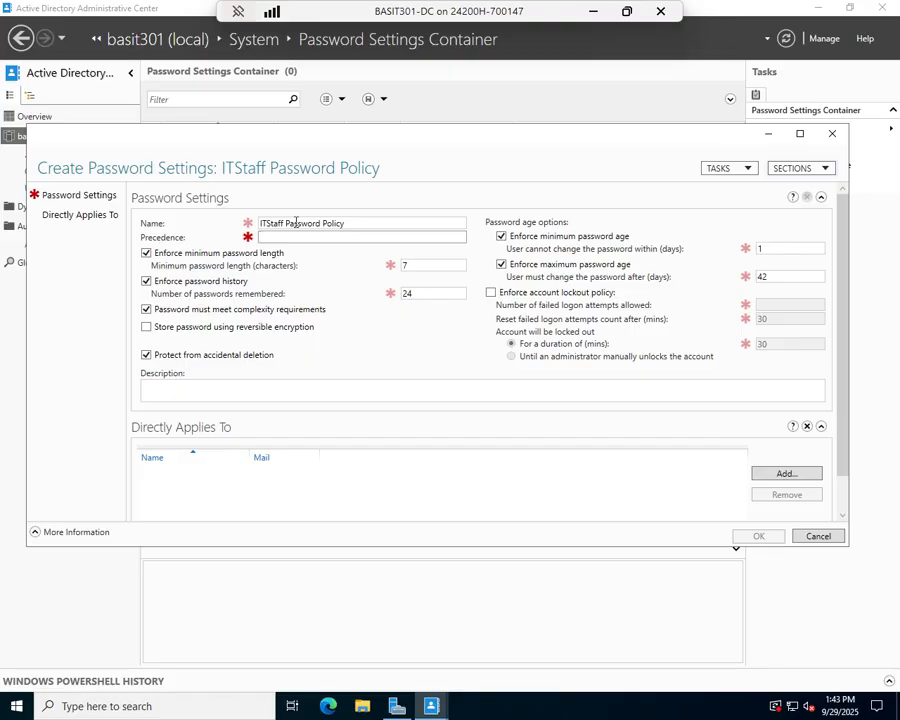
type("1")
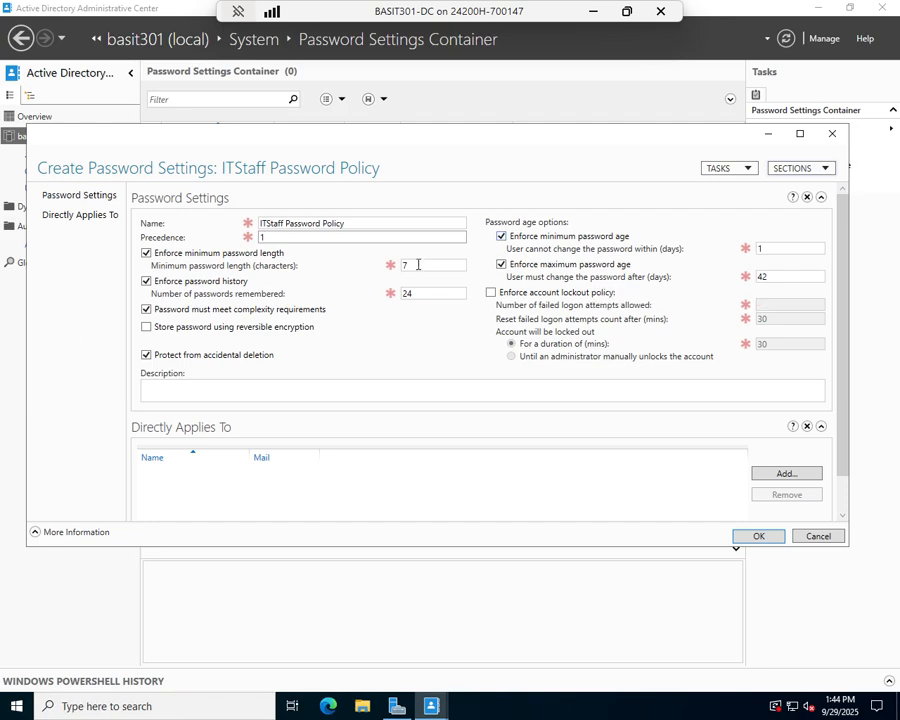
Enter minimum length 10, 36 remembered passwords, minimum age 2 and maximum age 2 days
left_click_drag(416, 262, 387, 270)
type("10")
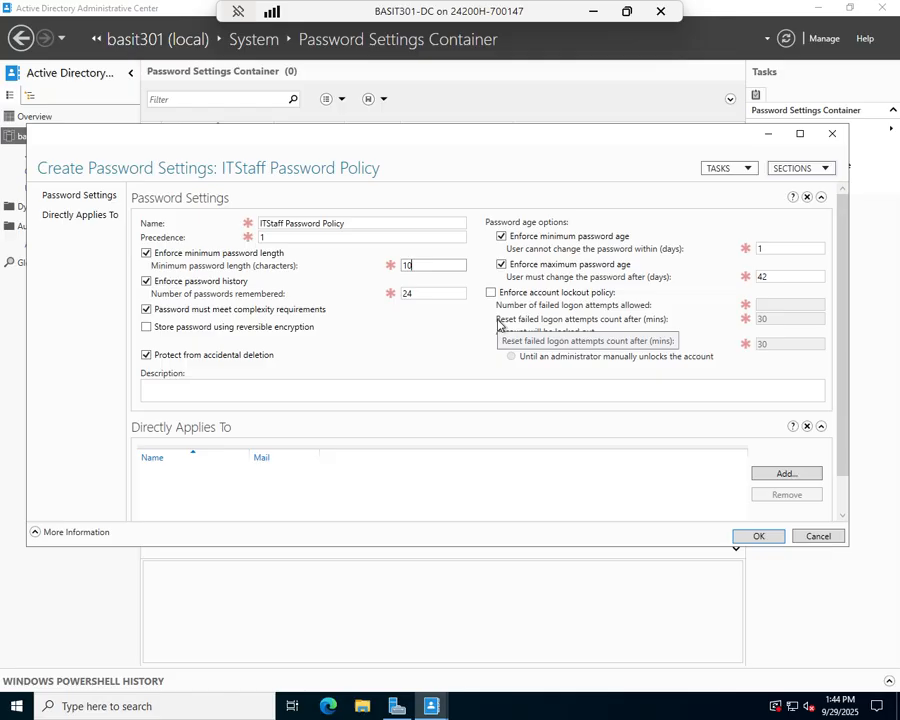
key("Tab")
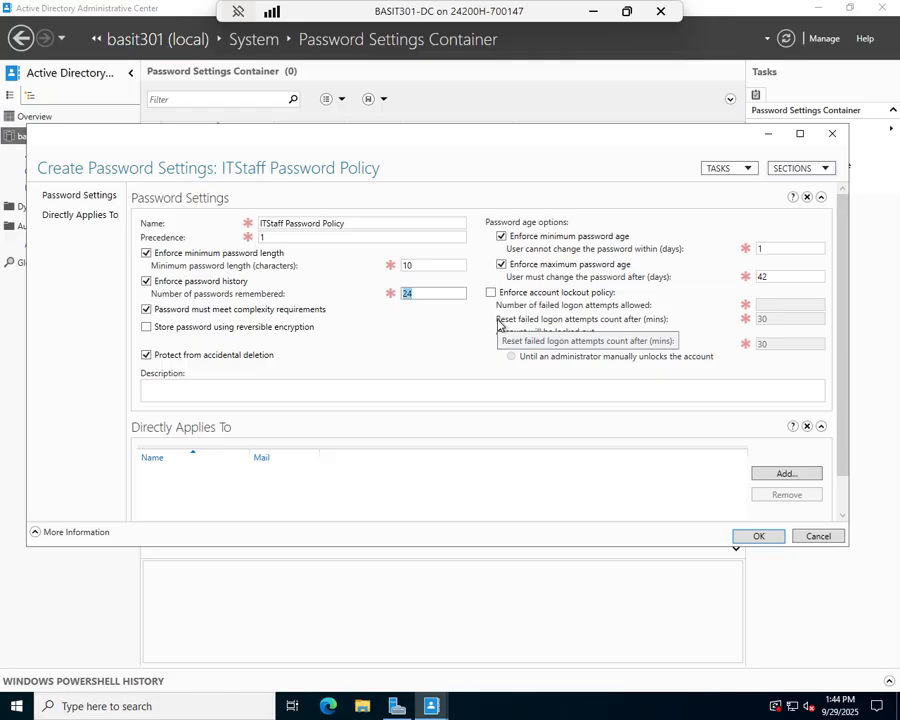
type("36")
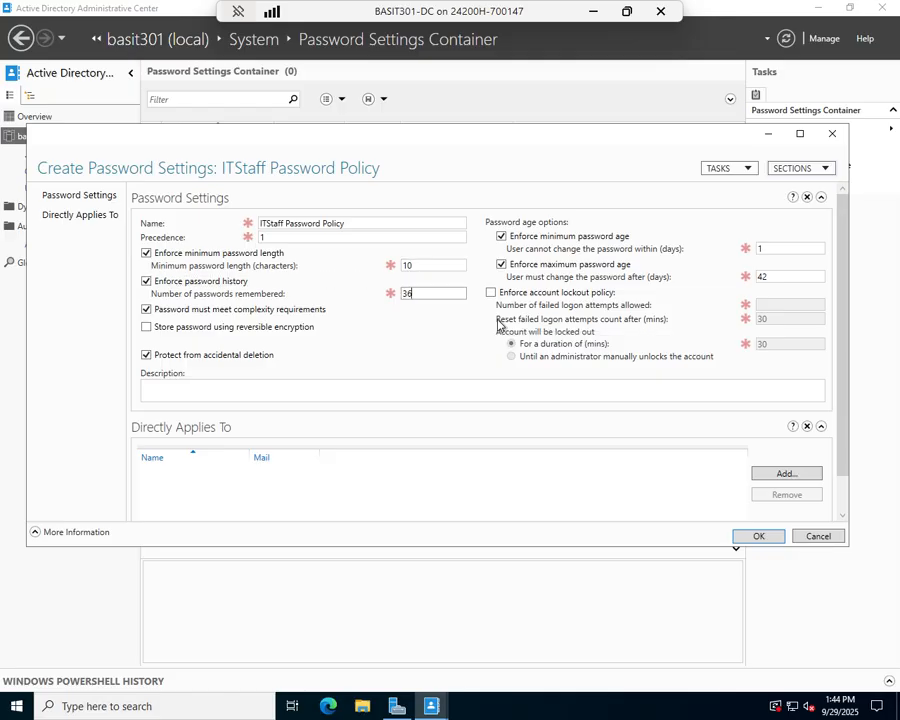
key("Tab")
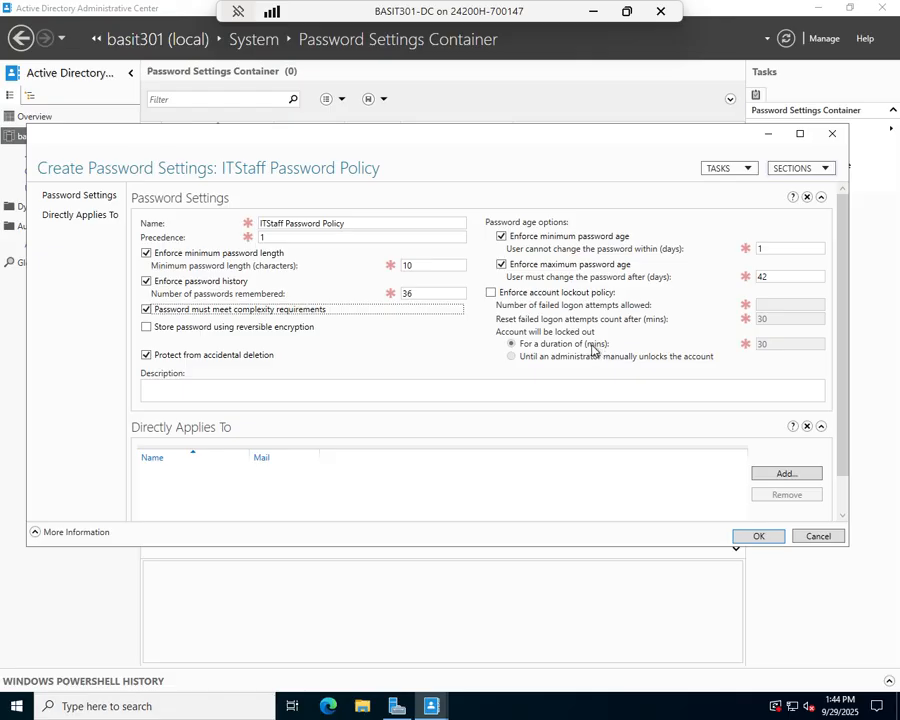
left_click(789, 248)
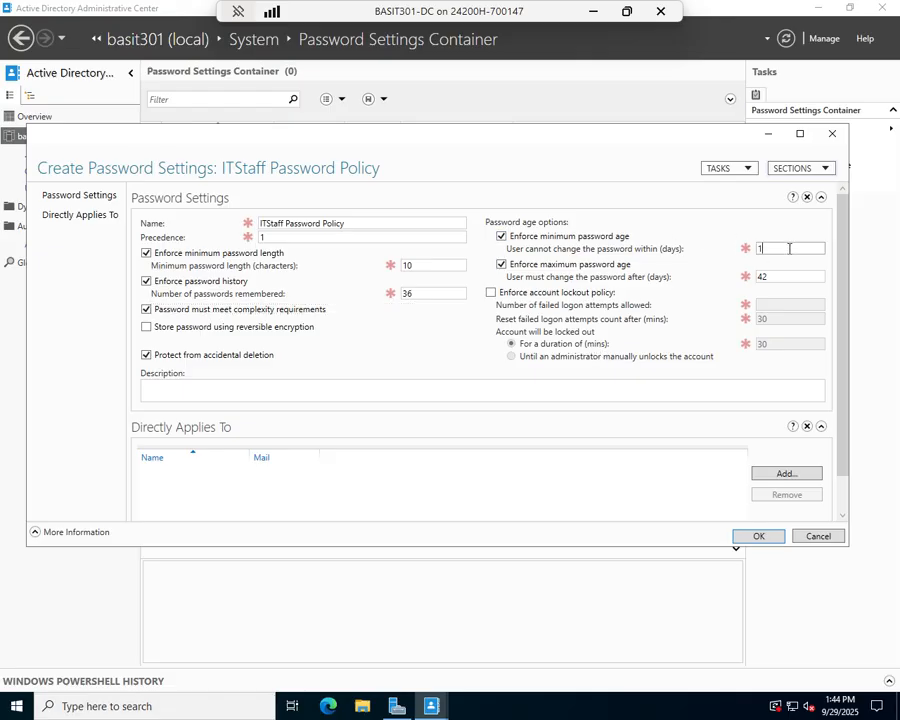
key("BackSpace")
type("2")
double_click(777, 276)
type("21")
key("BackSpace")
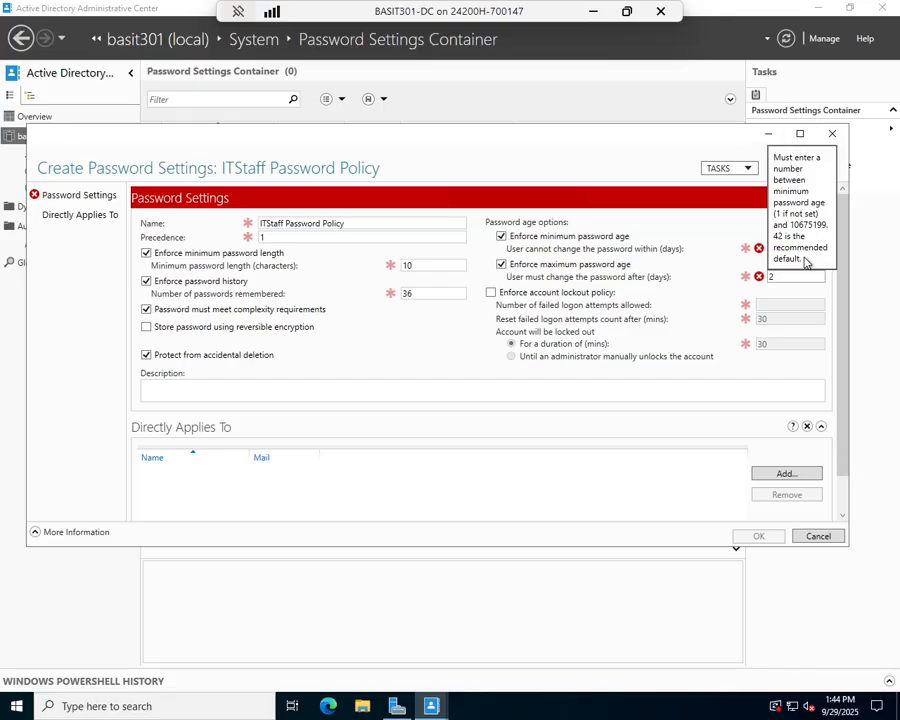
Tweak the password age and lockout options, then cancel the password settings draft
left_click(705, 266)
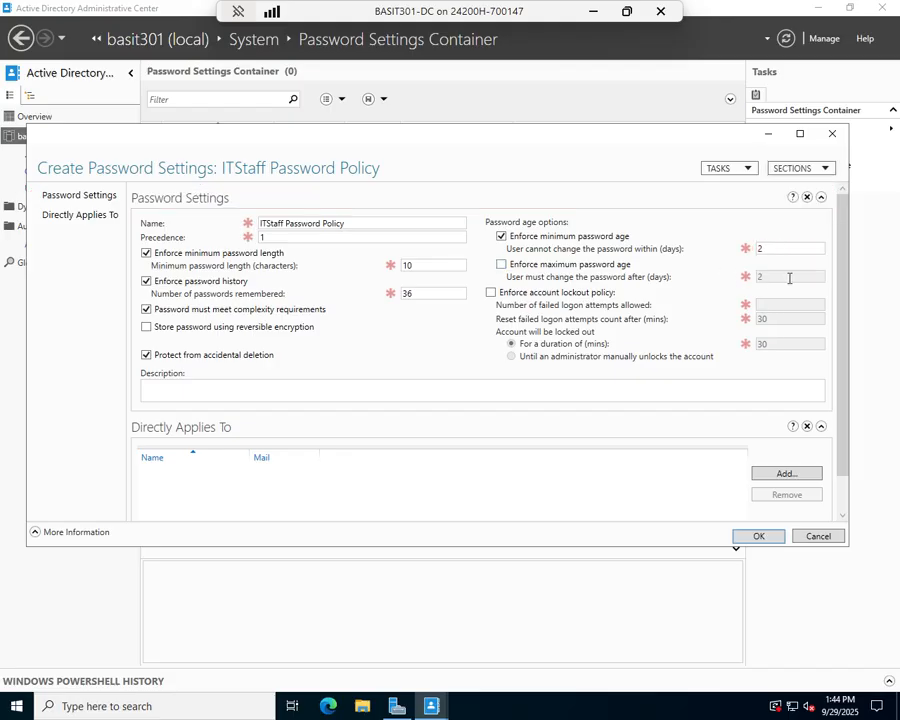
left_click(783, 246)
key("BackSpace")
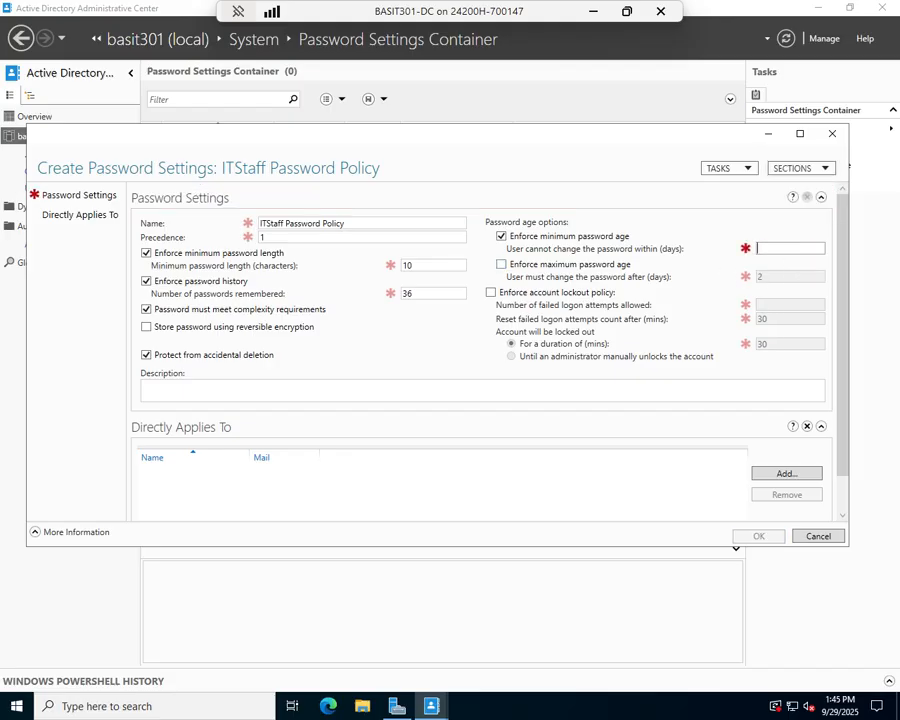
type("1")
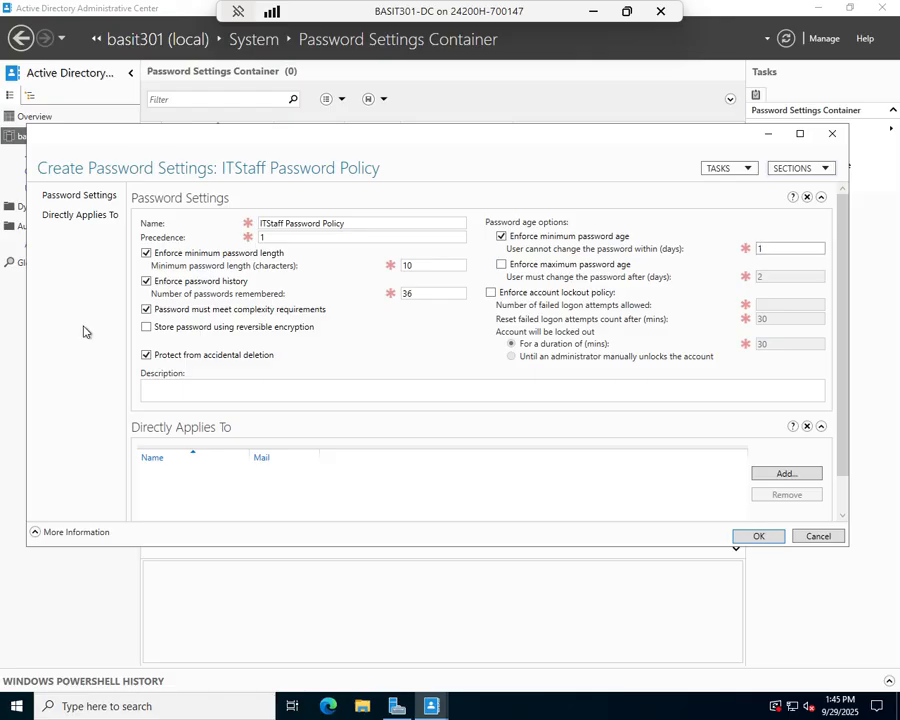
double_click(771, 276)
left_click(490, 292)
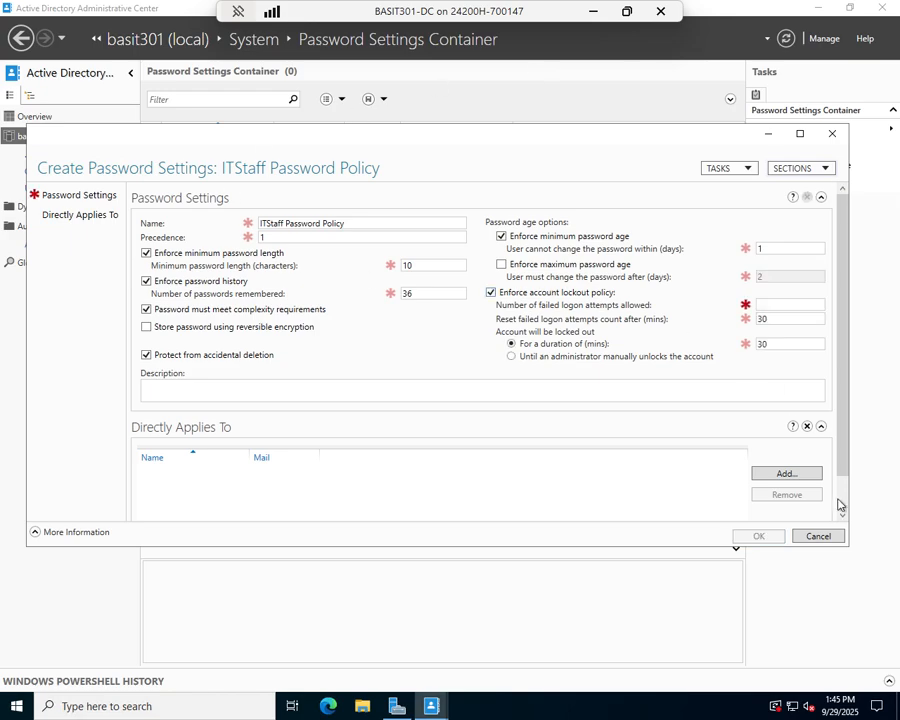
left_click_drag(839, 421, 849, 332)
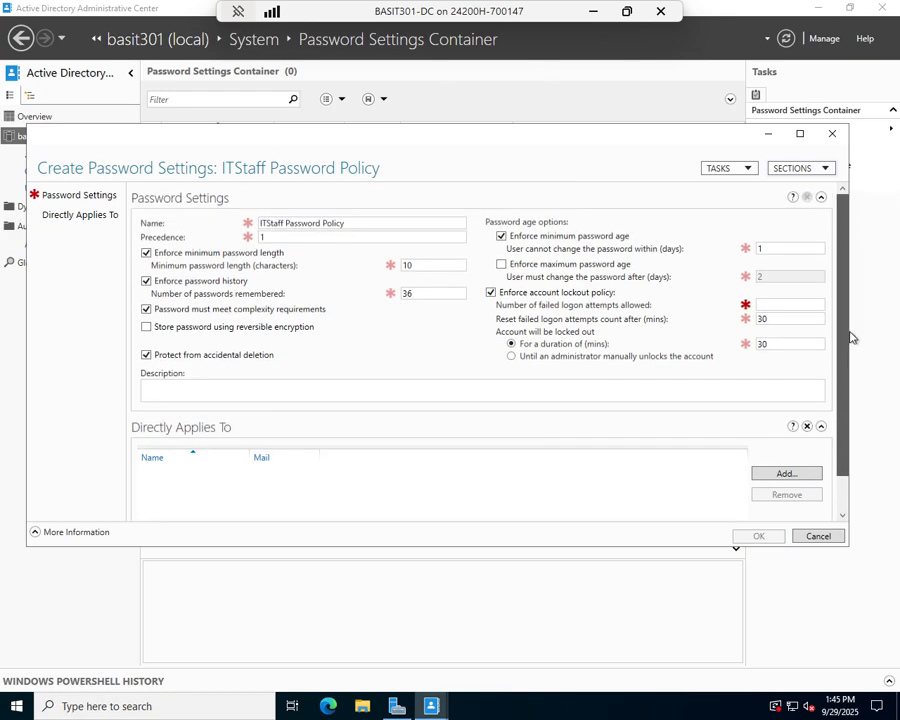
left_click(826, 542)
Start a new password settings object named 'ITStaff Password Policy'
right_click(366, 224)
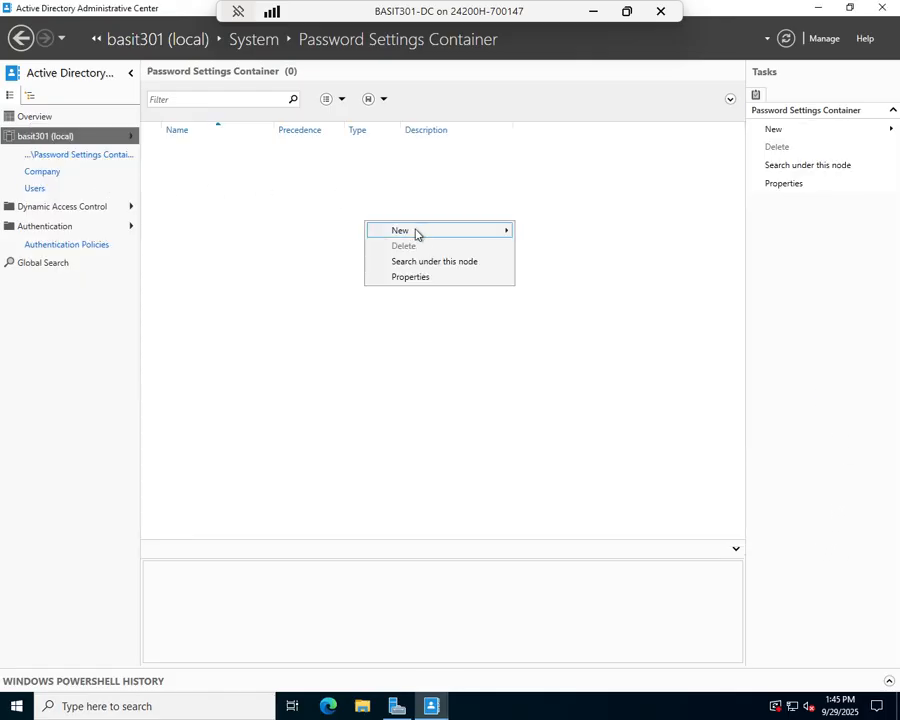
mouse_move(420, 234)
left_click(556, 232)
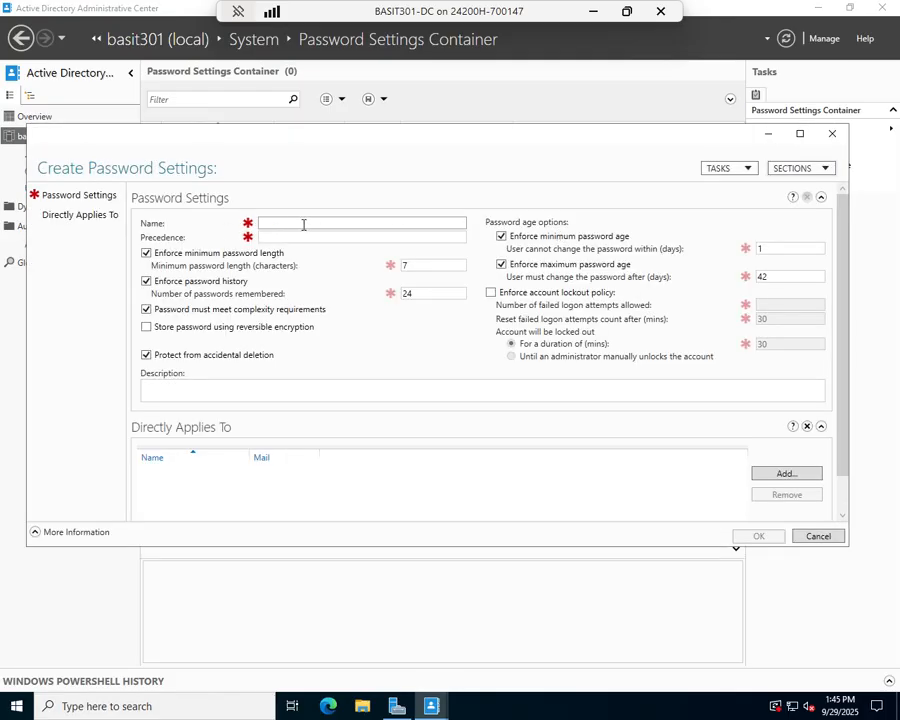
type("ITStaff Password")
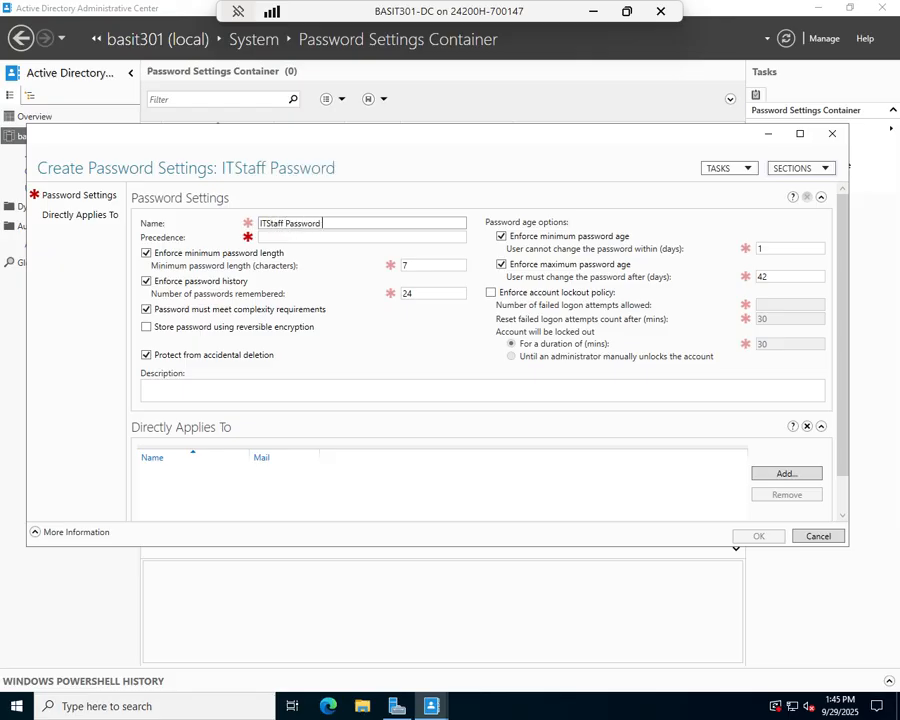
type(" Policy")
Set minimum length 10, 36 passwords remembered, maximum age 21 and minimum age 2 days
double_click(424, 264)
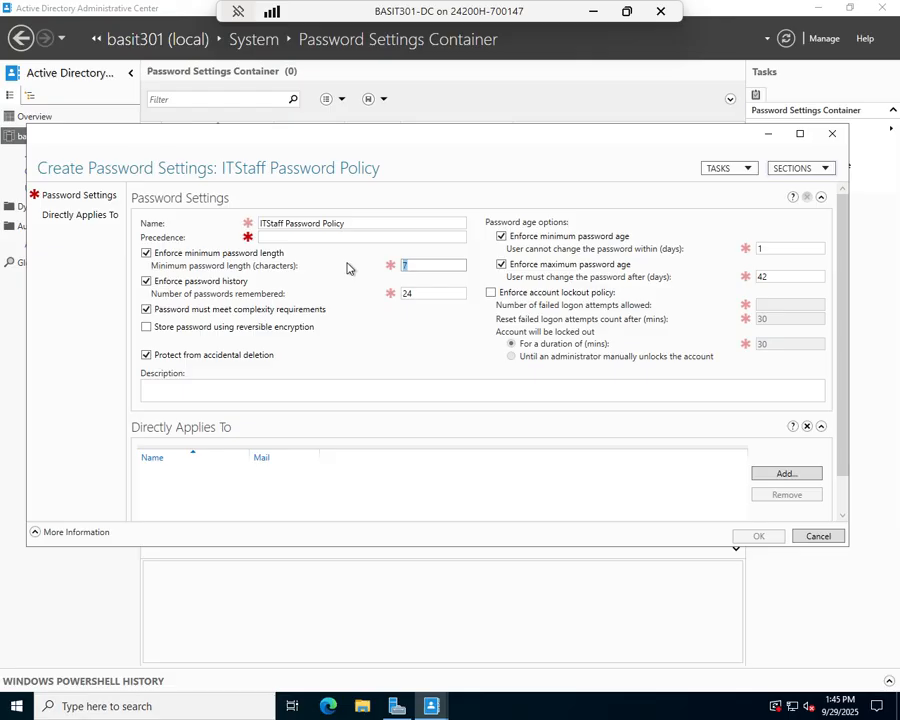
type("10")
double_click(432, 290)
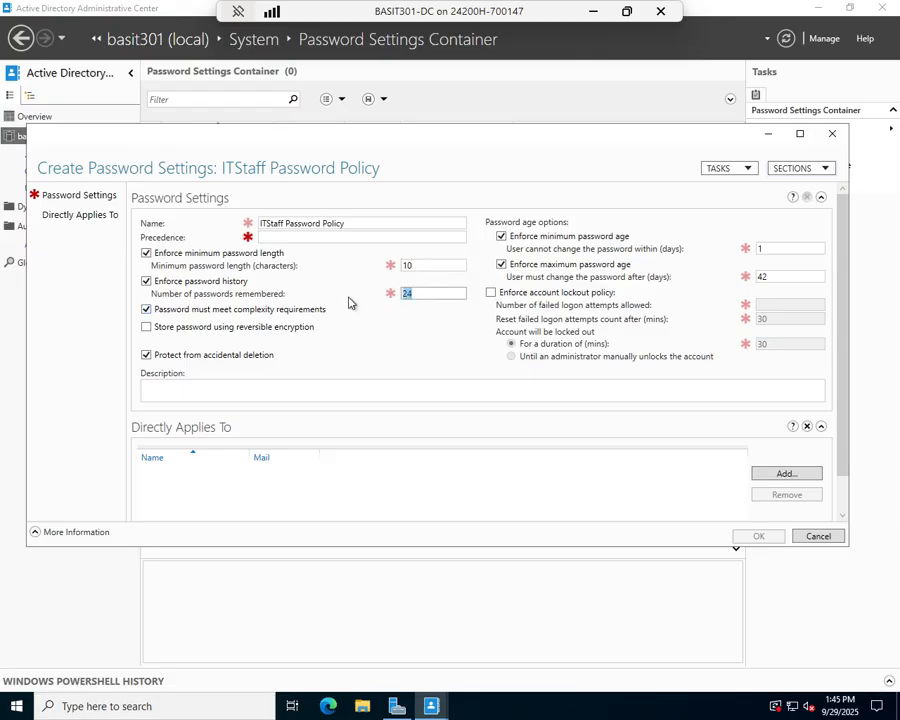
type("36")
double_click(785, 276)
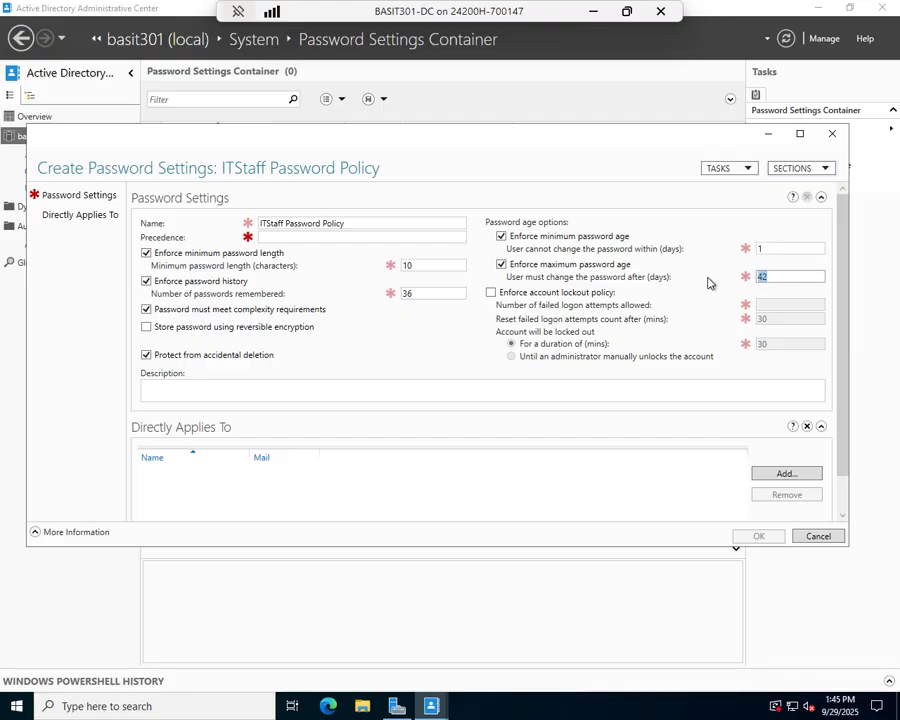
type("21")
key("BackSpace")
type("1")
key("BackSpace")
type("2")
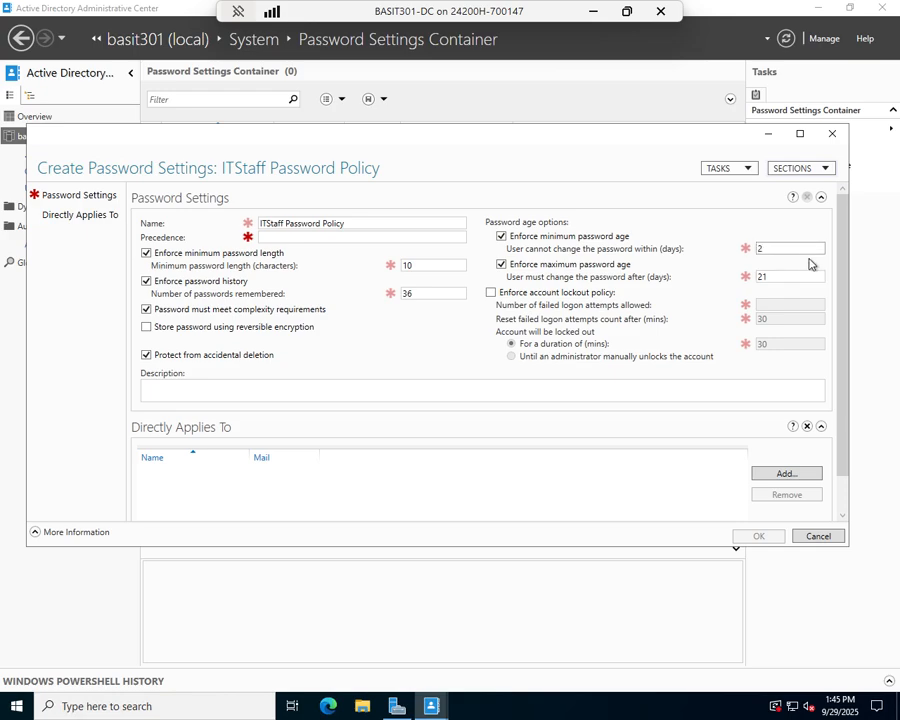
Lock accounts after 2 failed attempts, reset count after 45 minutes, until an administrator unlocks
left_click(491, 293)
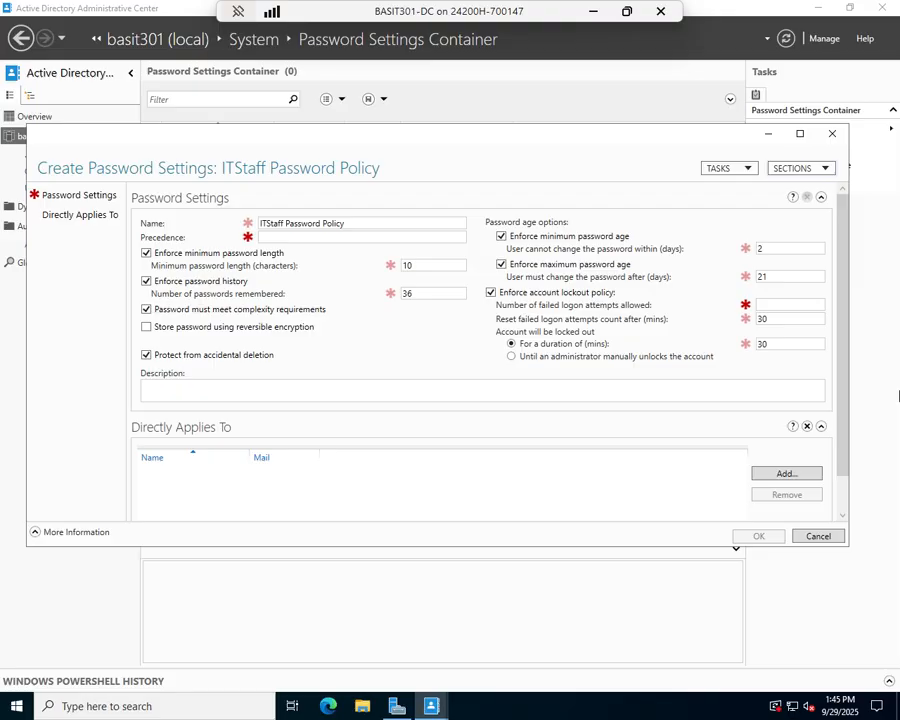
left_click(491, 293)
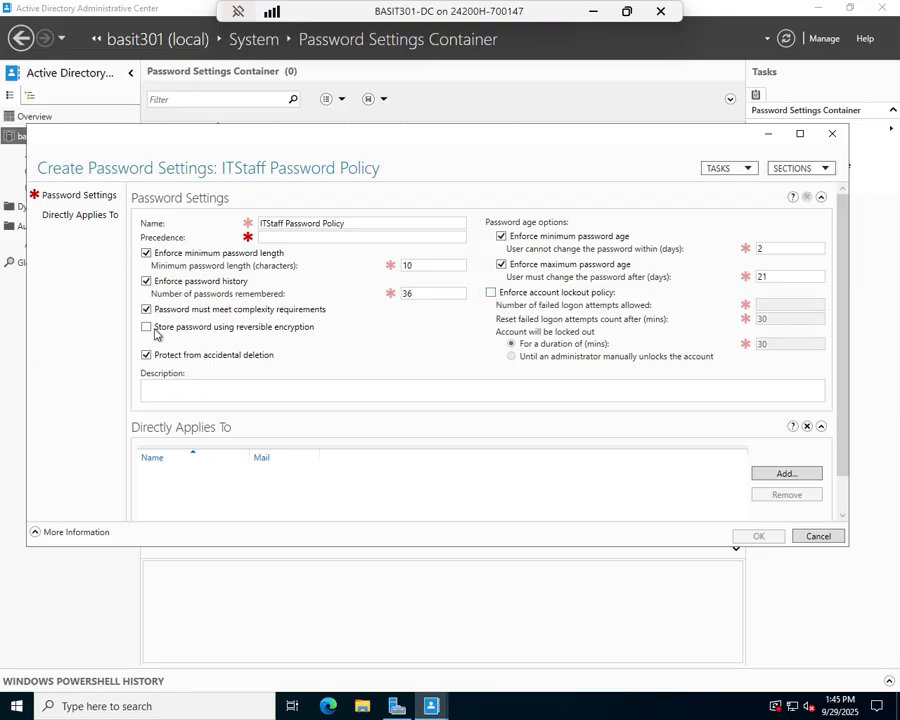
left_click(491, 293)
left_click(788, 303)
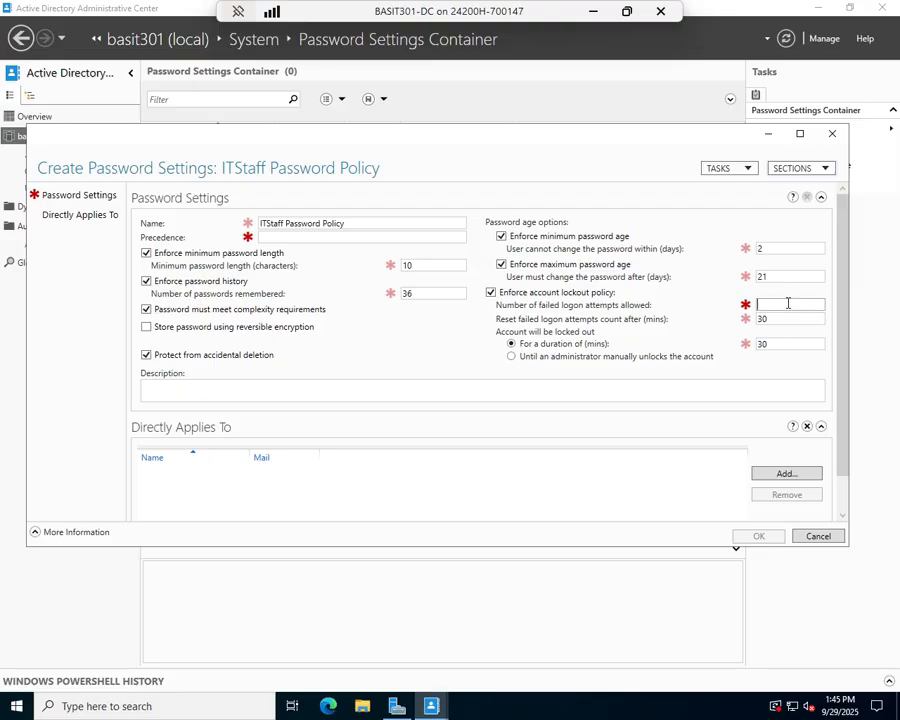
type("2")
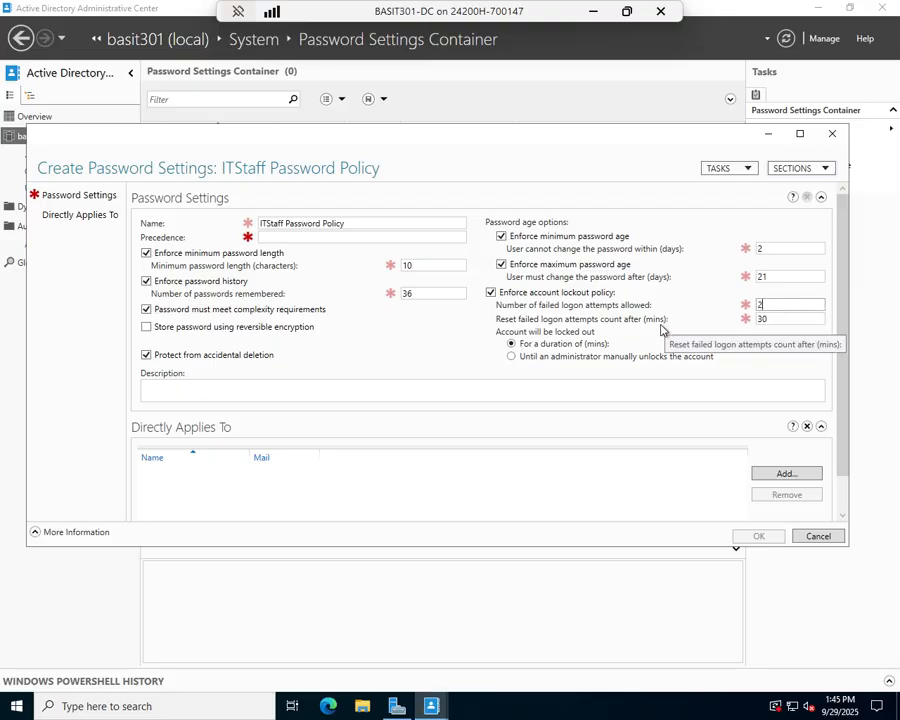
left_click(780, 319)
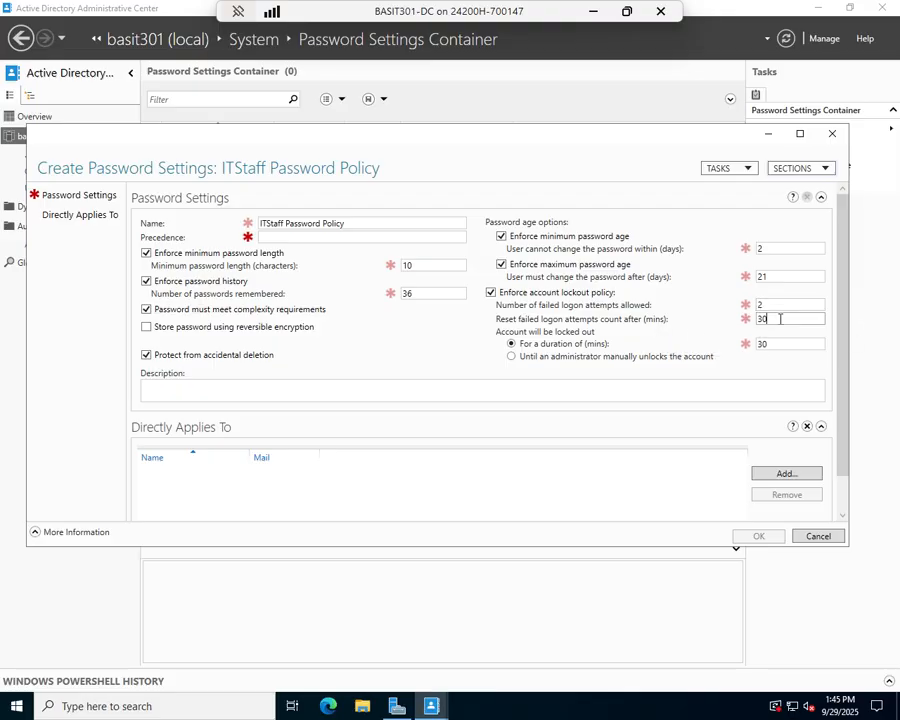
key("BackSpace")
key("BackSpace")
type("45")
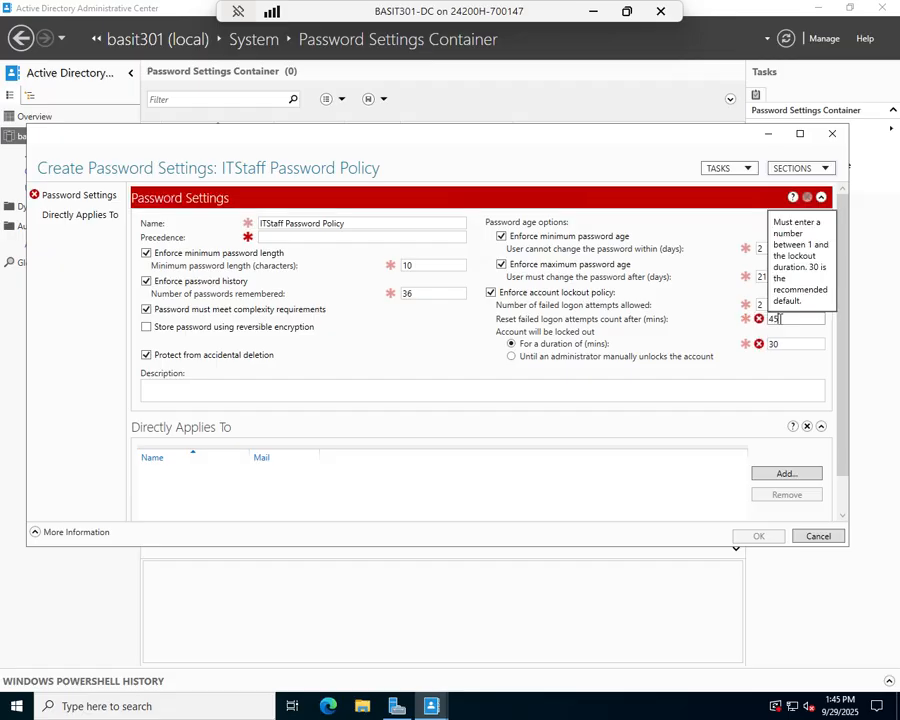
left_click(563, 358)
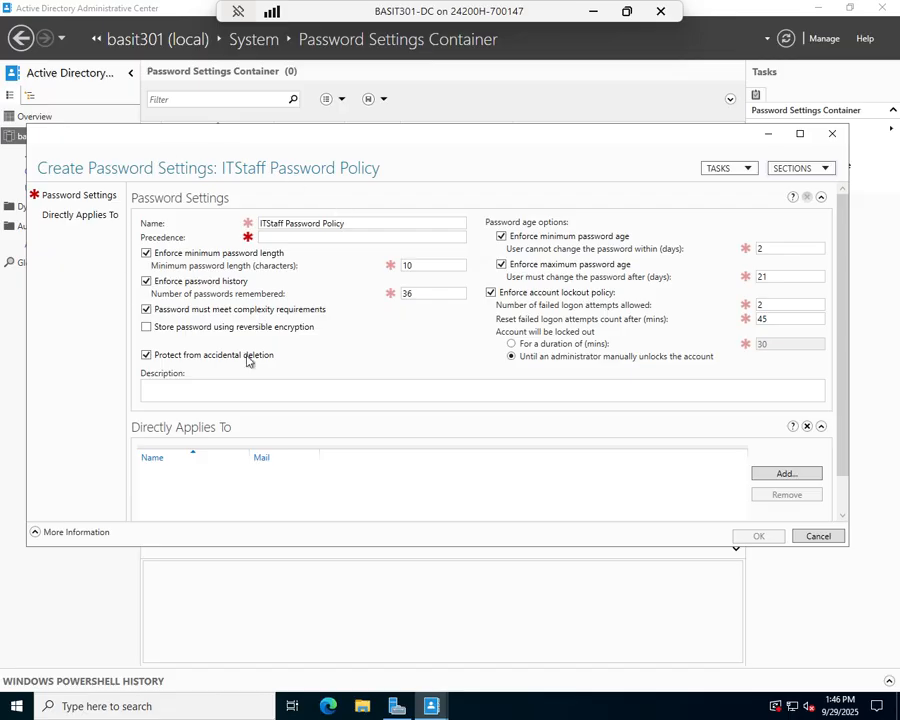
Set the policy precedence to 1
left_click(293, 236)
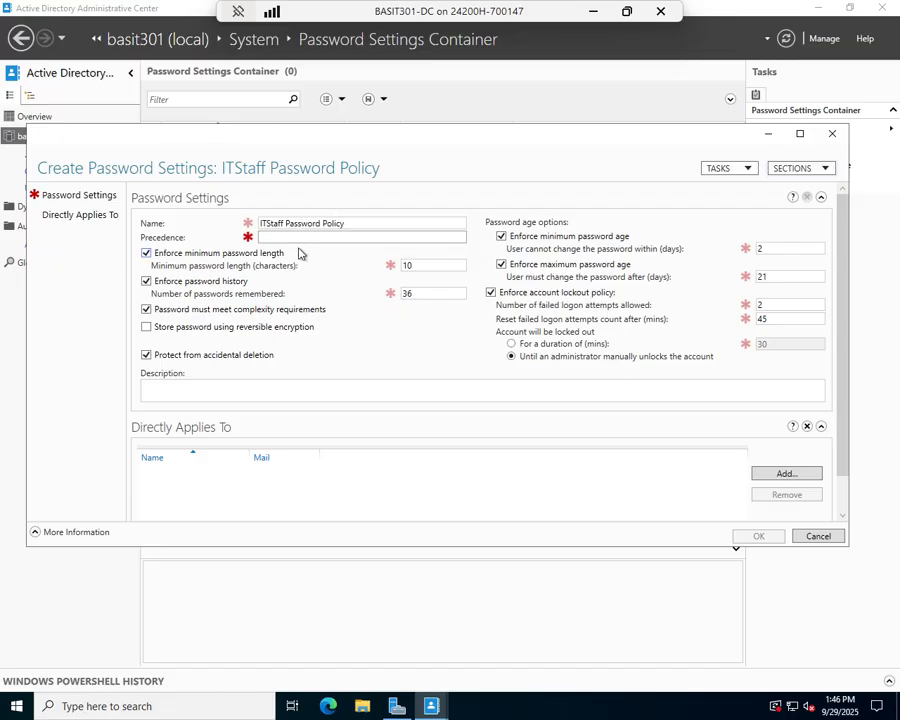
type("1")
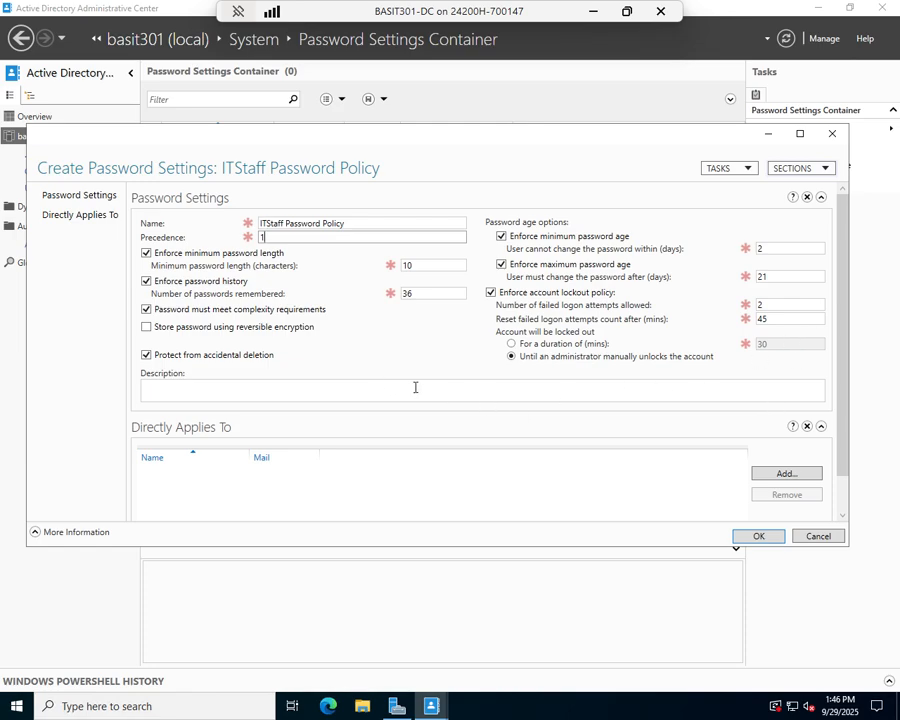
left_click_drag(842, 333, 844, 484)
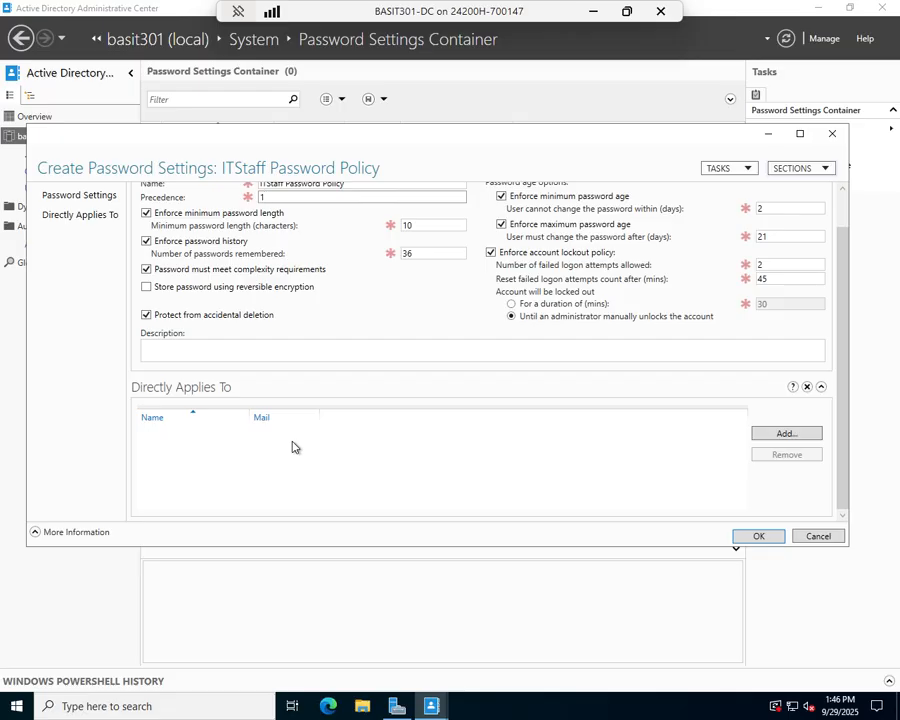
Add the ITStaff group under Directly Applies To, then save the ITStaff Password Policy
left_click(795, 435)
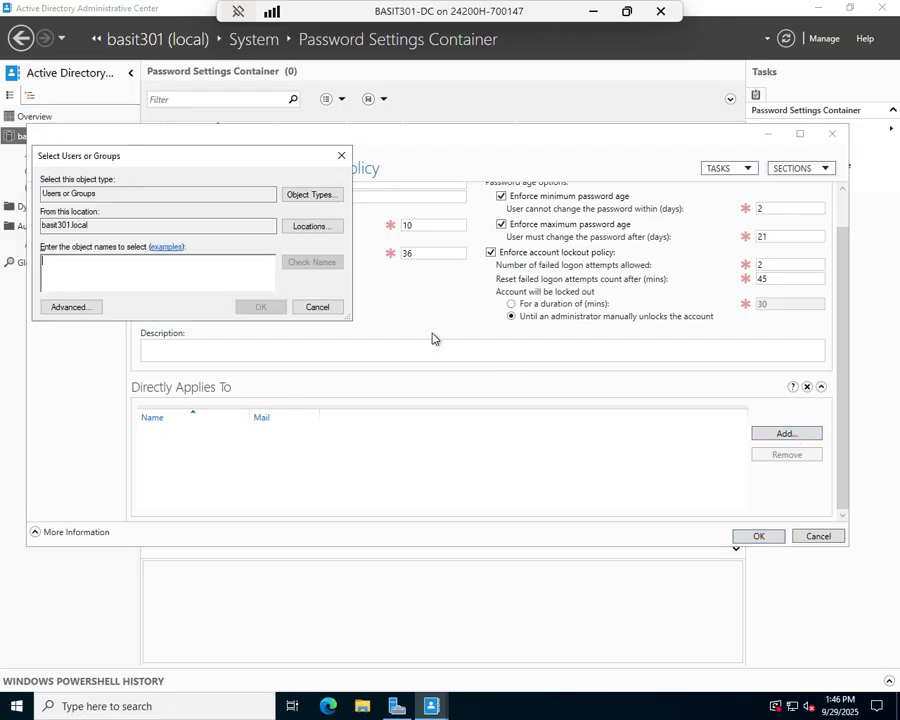
type("IT")
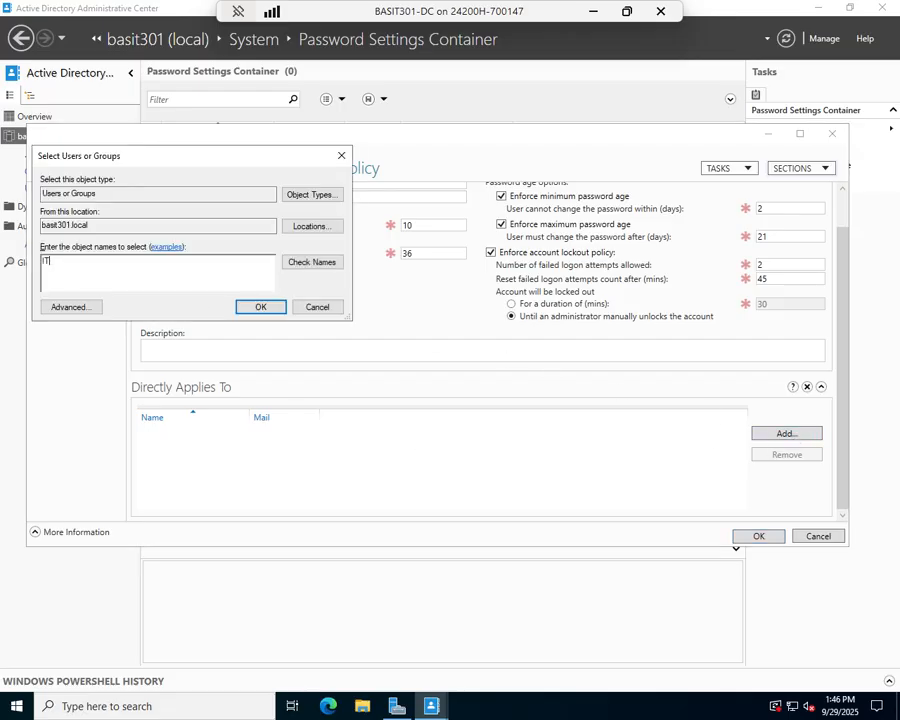
type("Staff")
left_click(312, 264)
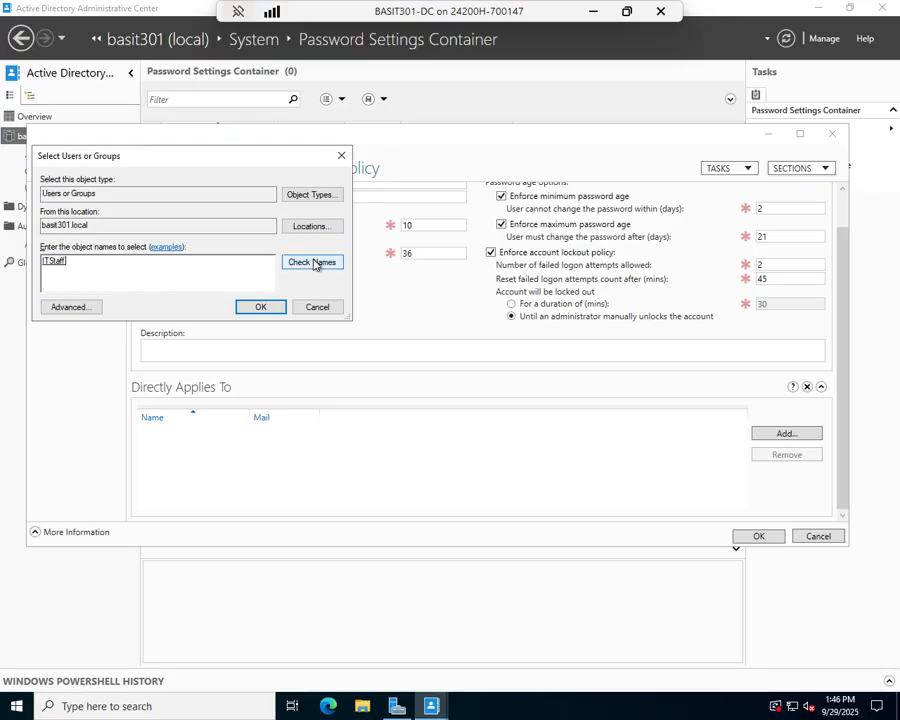
left_click(258, 309)
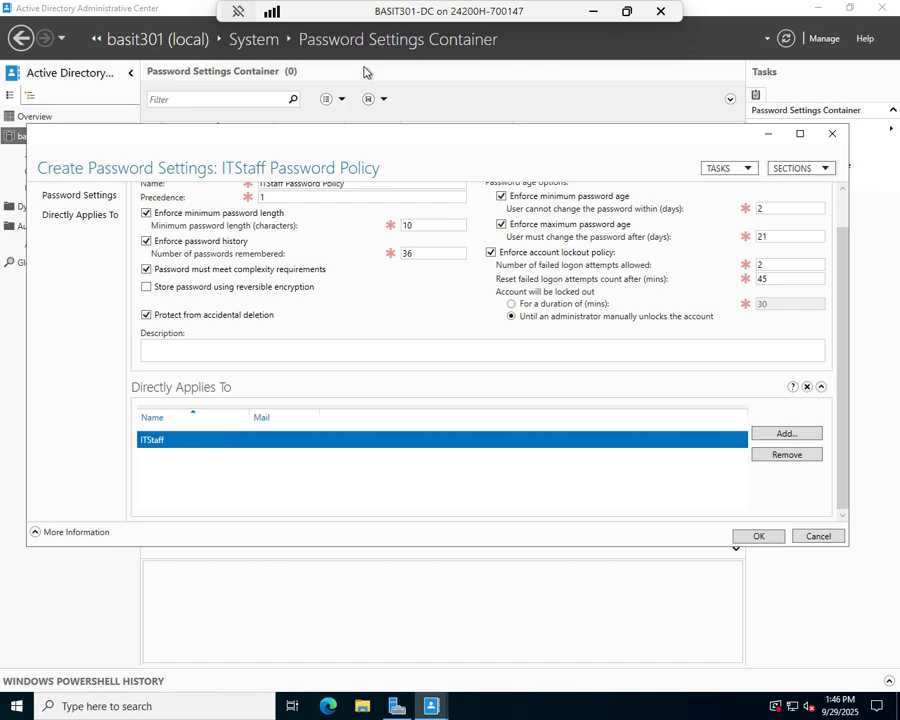
left_click(758, 535)
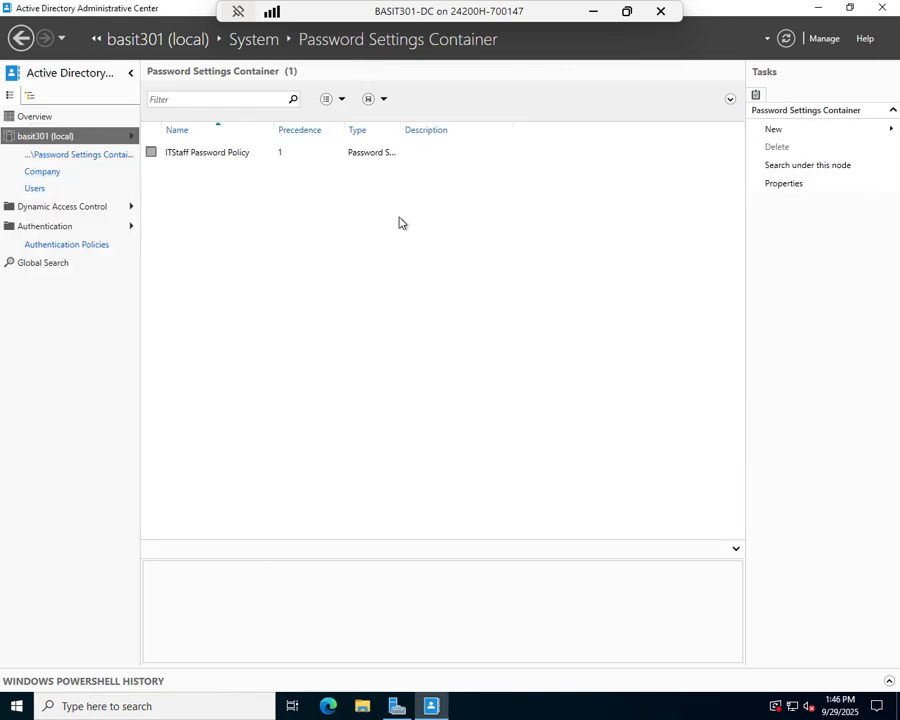